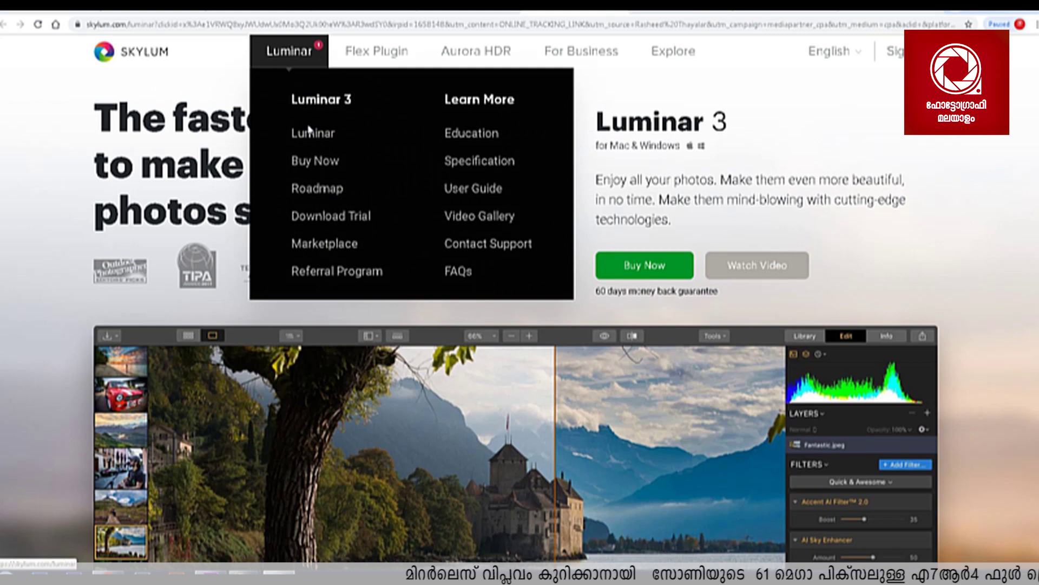
- Open the Luminar 3 trial download from the Skylum website
{"action": "left_click", "coordinate": [345, 219]}
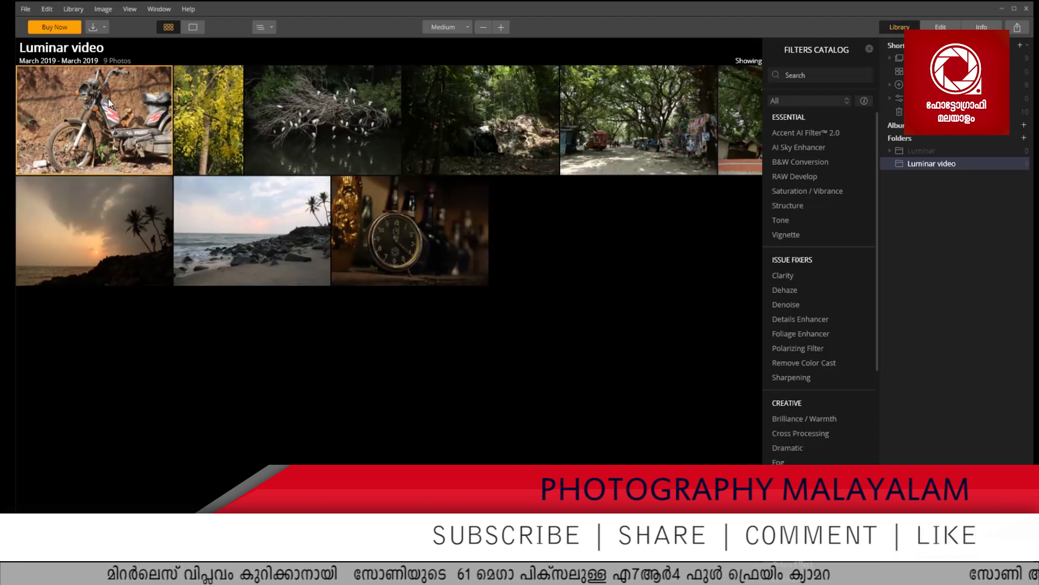
- Close the filters catalog and open the forest waterfall photo from the Luminar video folder in single-image view
{"action": "left_click", "coordinate": [870, 48]}
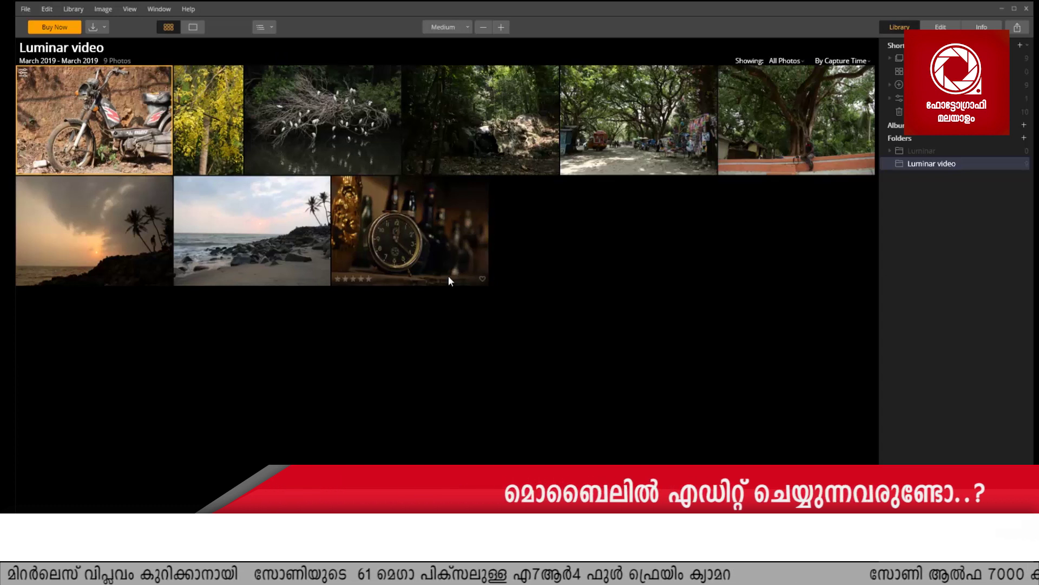
{"action": "left_click", "coordinate": [474, 107]}
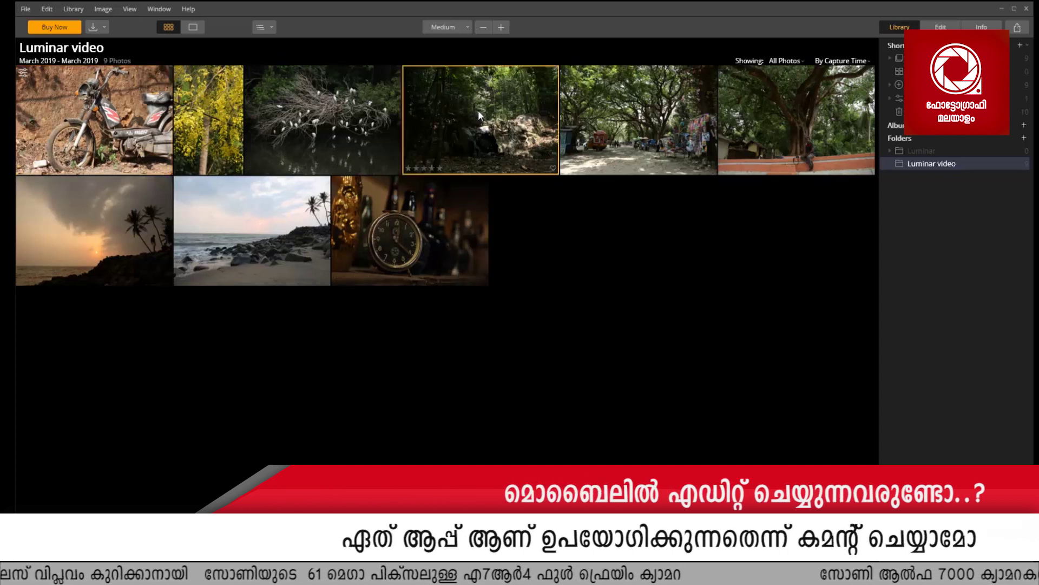
{"action": "double_click", "coordinate": [479, 109]}
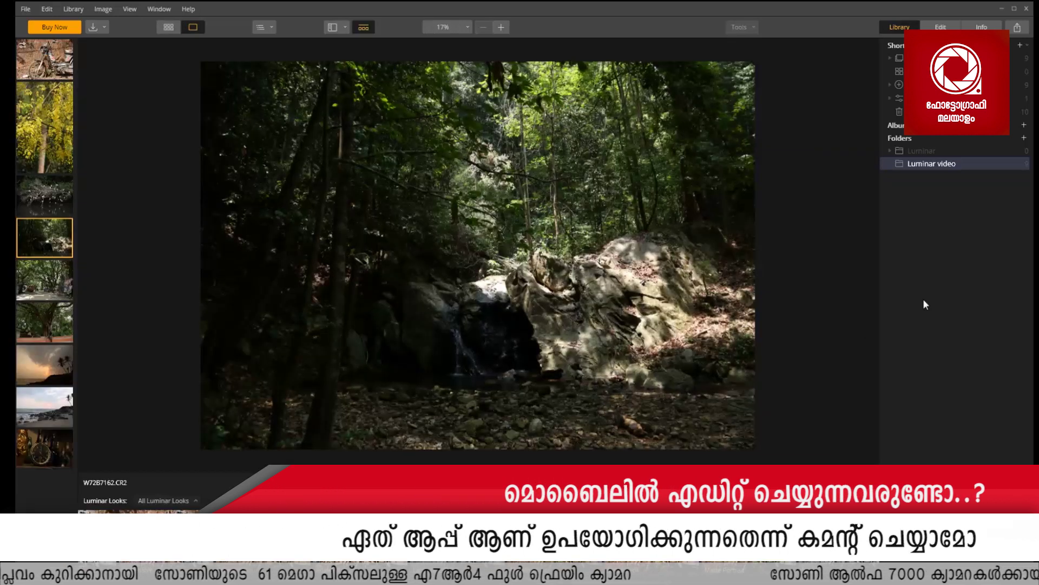
- Review the waterfall photo's editing filters, its camera and exposure information, and the available image tools
{"action": "left_click", "coordinate": [940, 27]}
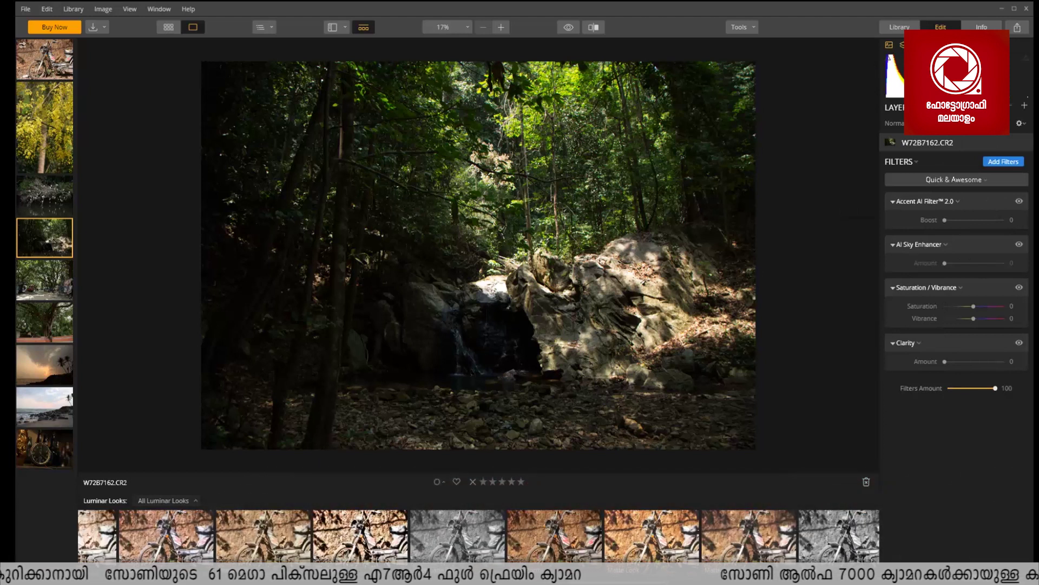
{"action": "left_click", "coordinate": [981, 27]}
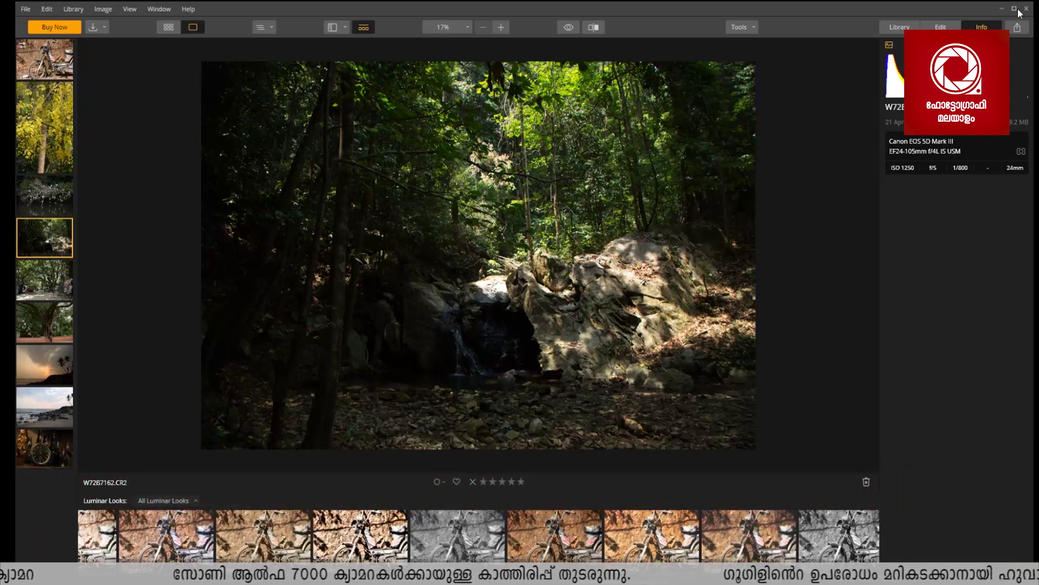
{"action": "left_click", "coordinate": [728, 26]}
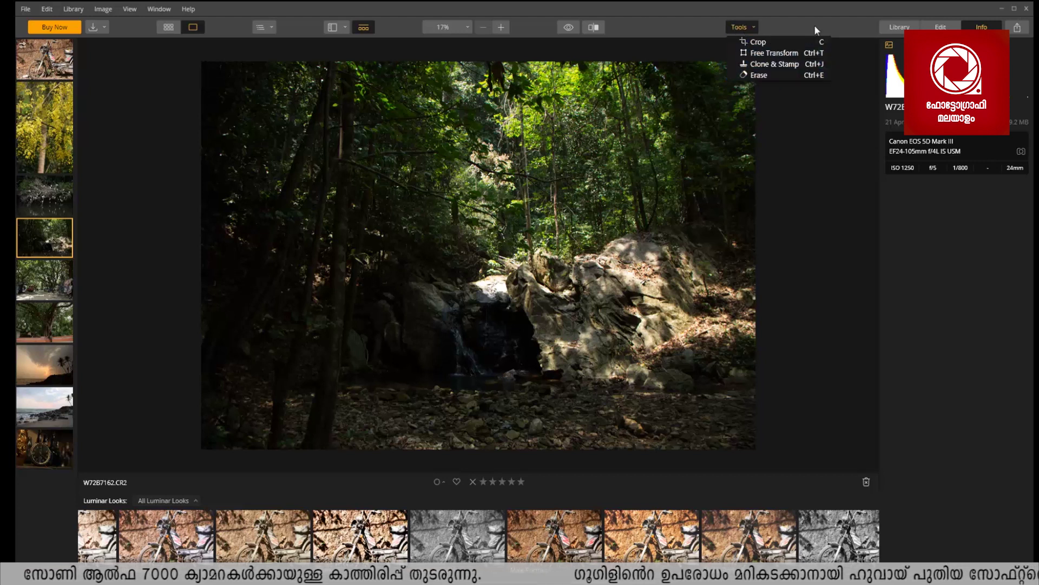
{"action": "left_click", "coordinate": [837, 15]}
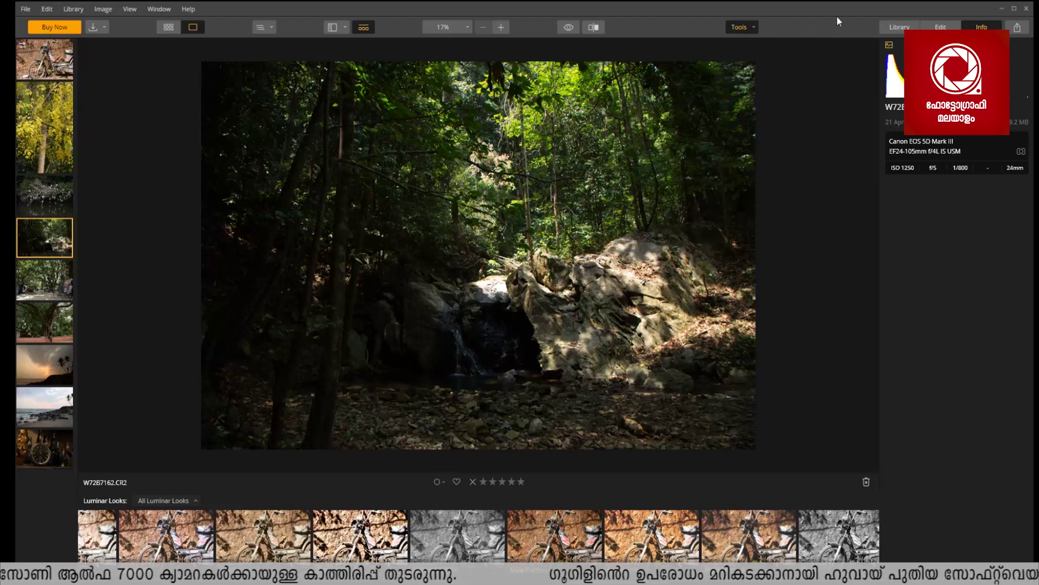
- Compare the waterfall photo before and after editing with the split comparison and the quick preview
{"action": "left_click", "coordinate": [593, 28]}
{"action": "mouse_move", "coordinate": [492, 52]}
{"action": "left_mouse_down"}
{"action": "mouse_move", "coordinate": [591, 55]}
{"action": "mouse_move", "coordinate": [379, 59]}
{"action": "mouse_move", "coordinate": [518, 66]}
{"action": "mouse_move", "coordinate": [497, 67]}
{"action": "left_mouse_up"}
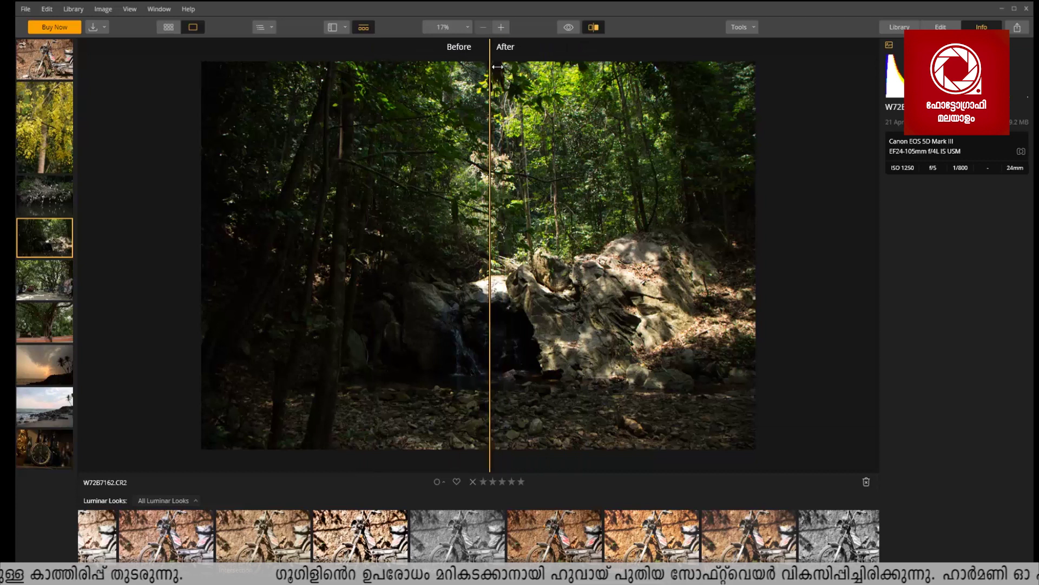
{"action": "left_click", "coordinate": [566, 28]}
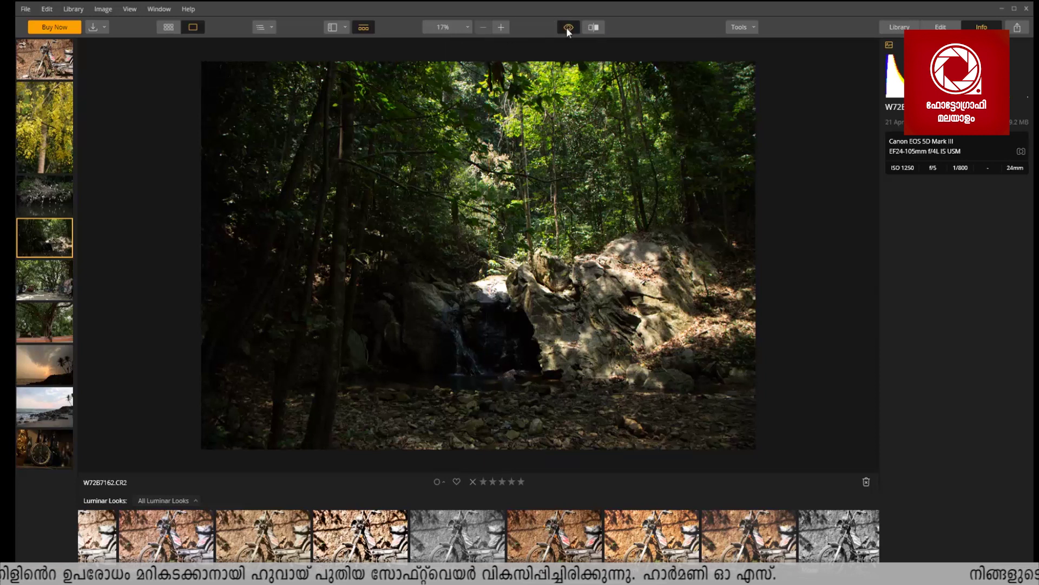
{"action": "left_click", "coordinate": [566, 27]}
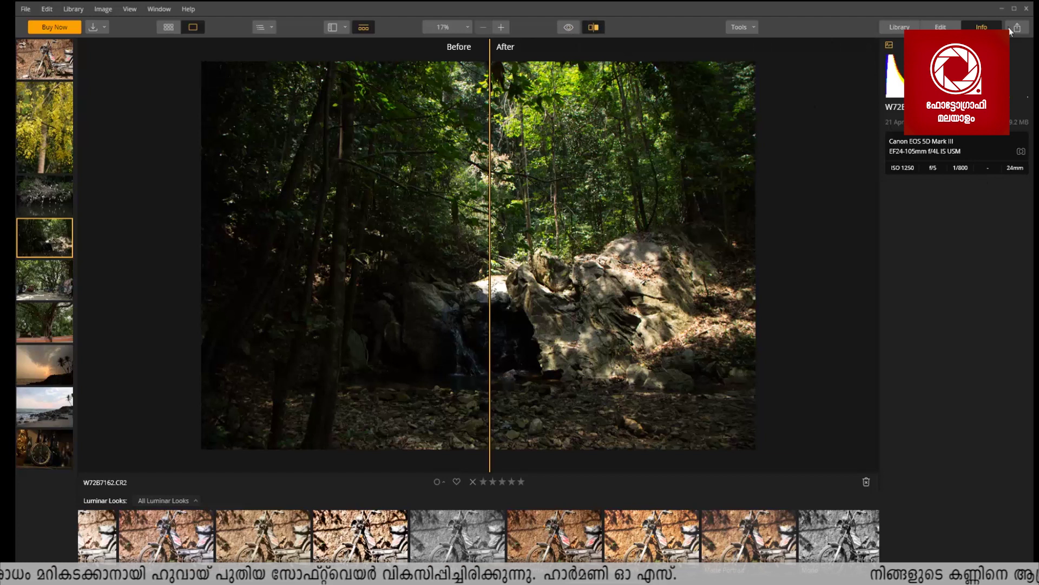
- Return to editing, browse the filters catalog and add the Sunrays filter to the waterfall photo
{"action": "left_click", "coordinate": [938, 27]}
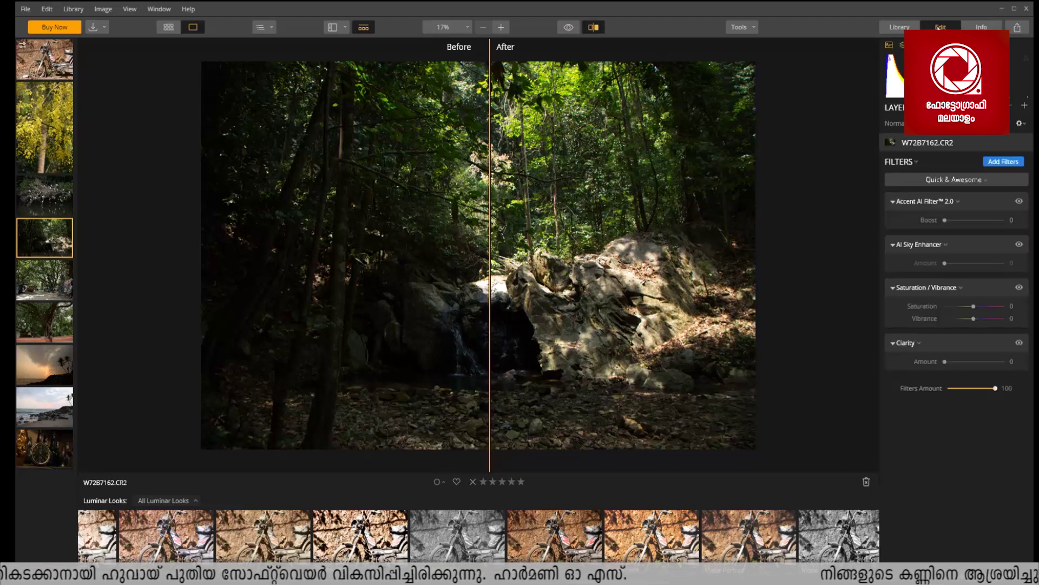
{"action": "left_click", "coordinate": [1007, 161]}
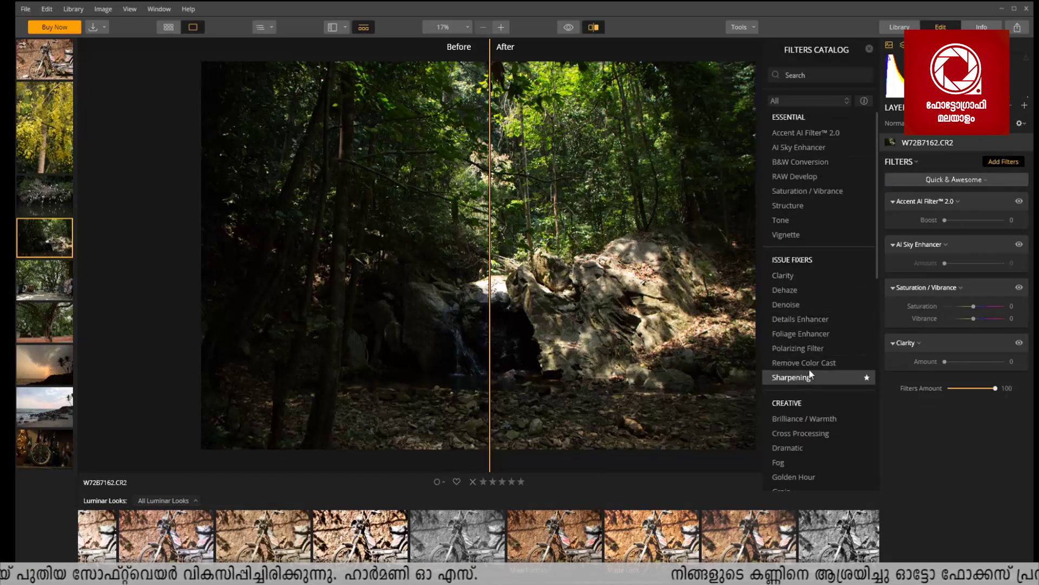
{"action": "left_click_drag", "start_coordinate": [877, 187], "coordinate": [872, 408]}
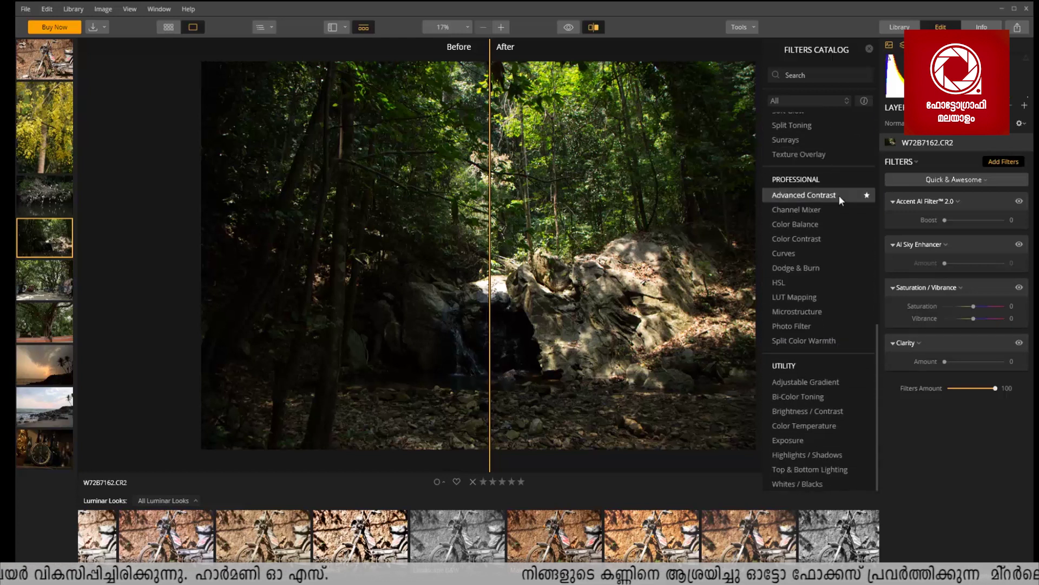
{"action": "left_click_drag", "start_coordinate": [876, 374], "coordinate": [881, 298]}
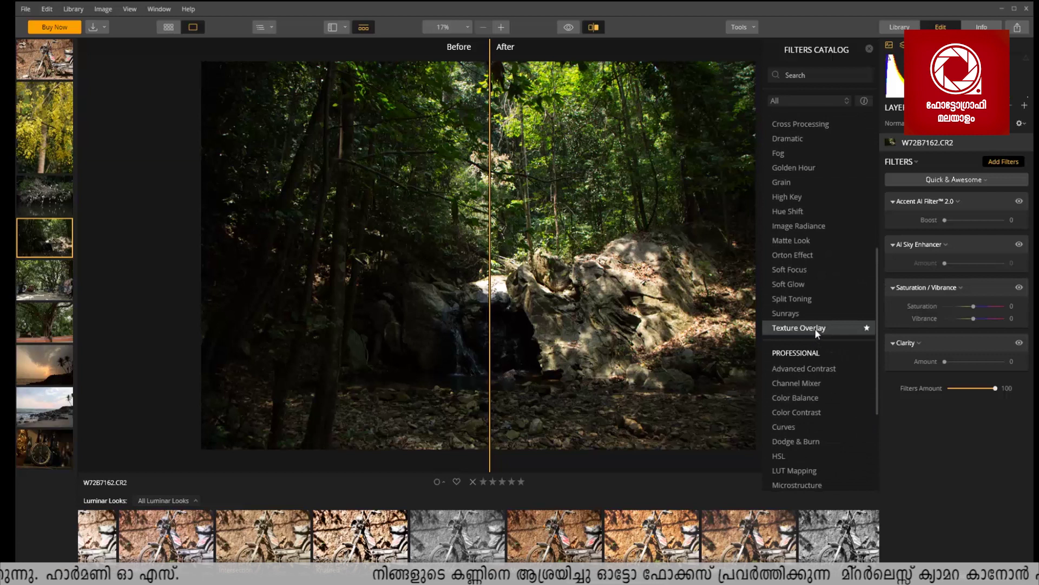
{"action": "left_click", "coordinate": [790, 314]}
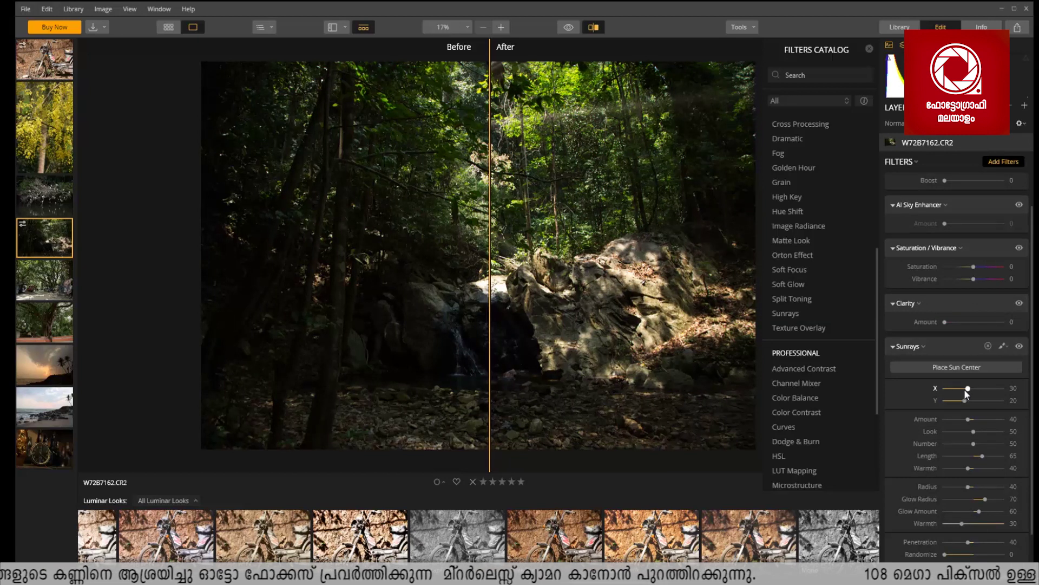
- Turn off the before/after comparison and position the Sunrays sun center at X 46 and Y -3
{"action": "left_click_drag", "start_coordinate": [968, 389], "coordinate": [962, 389]}
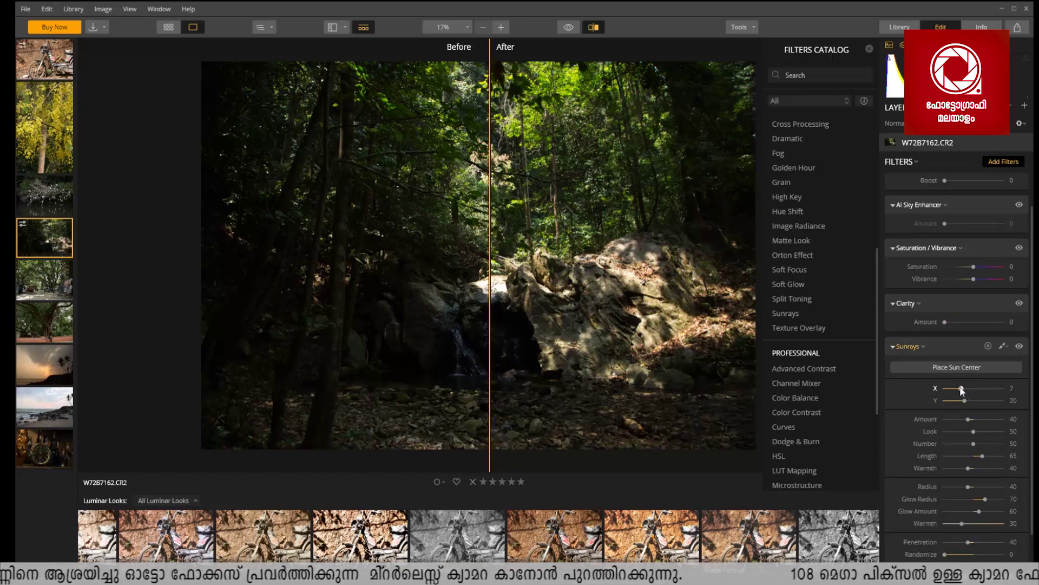
{"action": "left_click", "coordinate": [594, 29]}
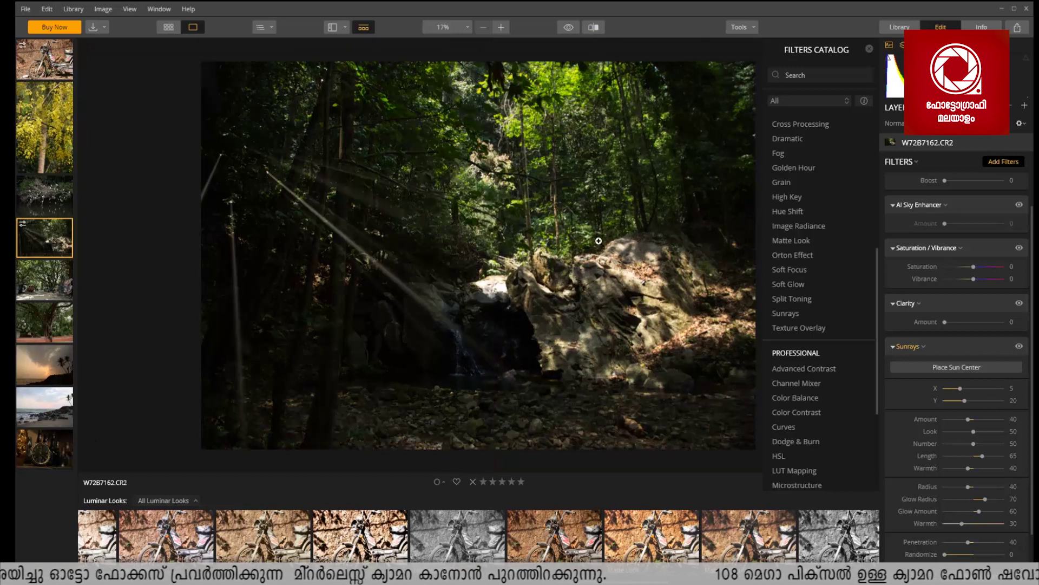
{"action": "left_click_drag", "start_coordinate": [961, 389], "coordinate": [973, 391]}
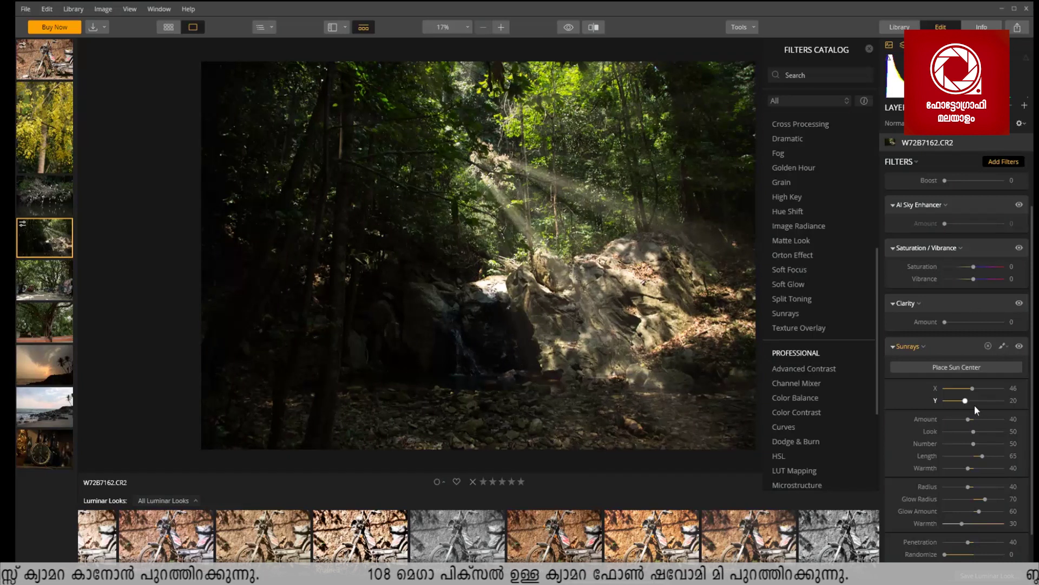
{"action": "left_click_drag", "start_coordinate": [966, 399], "coordinate": [960, 401]}
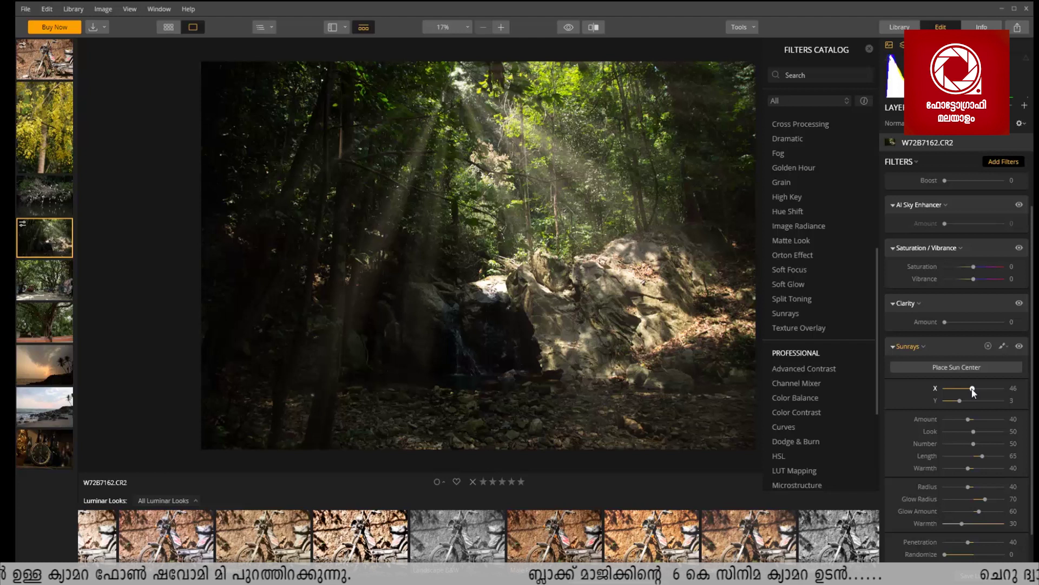
{"action": "mouse_move", "coordinate": [973, 388]}
{"action": "left_mouse_down"}
{"action": "mouse_move", "coordinate": [985, 389]}
{"action": "mouse_move", "coordinate": [960, 400]}
{"action": "mouse_move", "coordinate": [974, 388]}
{"action": "left_mouse_up"}
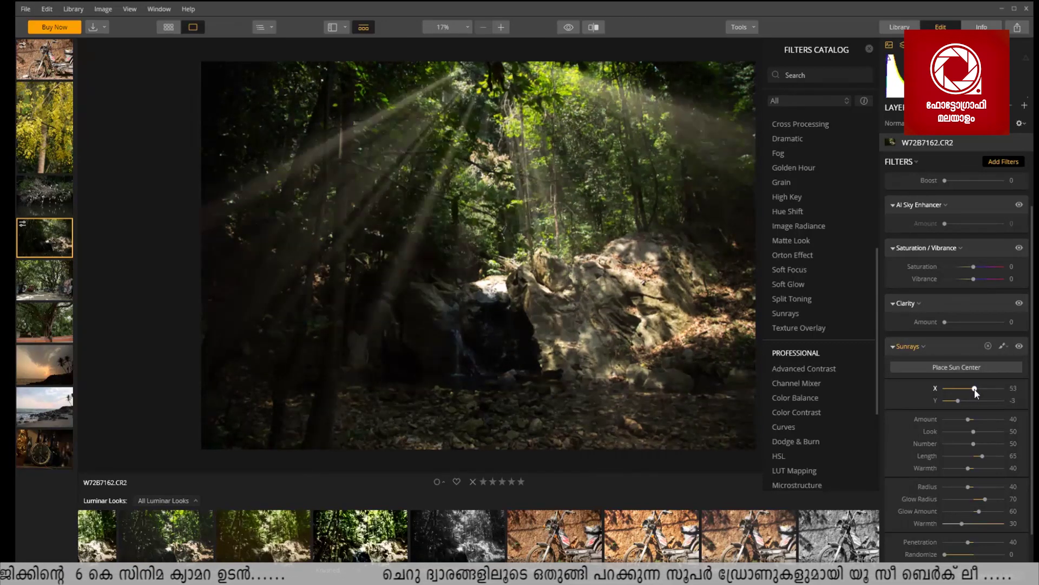
{"action": "left_click_drag", "start_coordinate": [974, 388], "coordinate": [973, 388]}
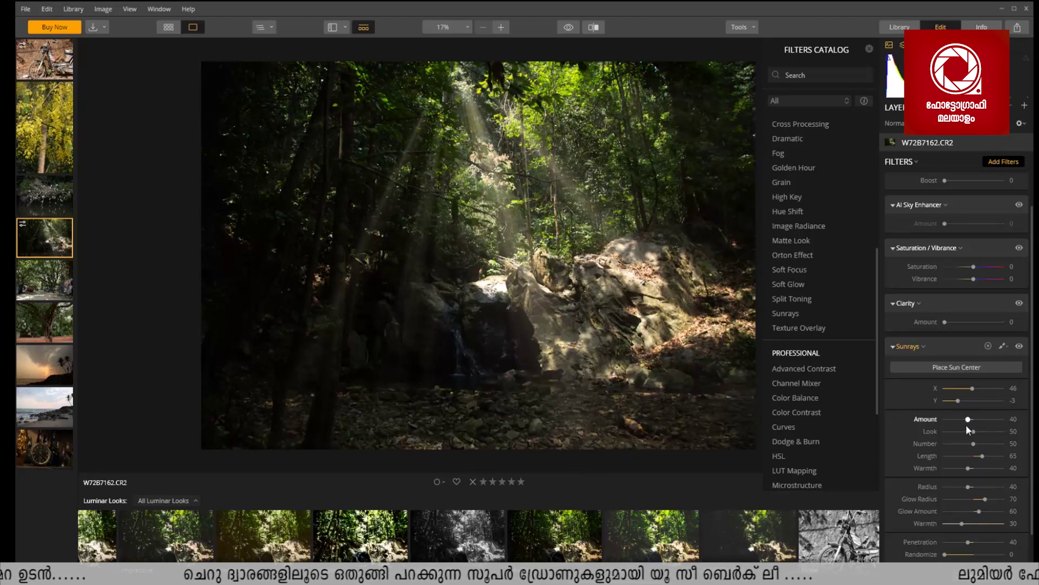
- Set the Sunrays filter's Amount to 53, Look to 47, Number to 61, Length to 71 and ray Warmth to 57
{"action": "mouse_move", "coordinate": [970, 420]}
{"action": "left_mouse_down"}
{"action": "mouse_move", "coordinate": [981, 418]}
{"action": "mouse_move", "coordinate": [971, 434]}
{"action": "left_mouse_up"}
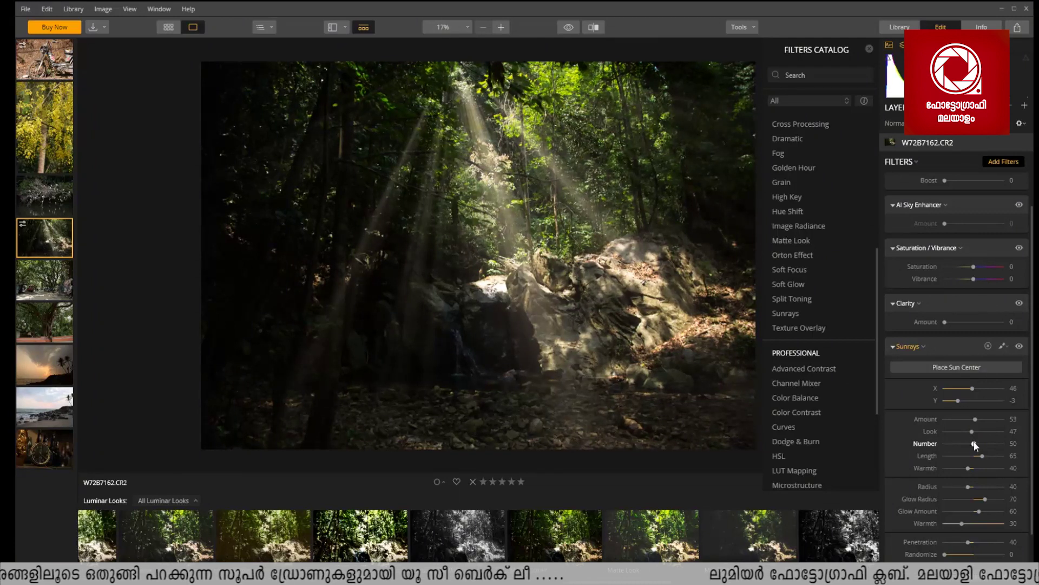
{"action": "left_click_drag", "start_coordinate": [970, 445], "coordinate": [997, 470]}
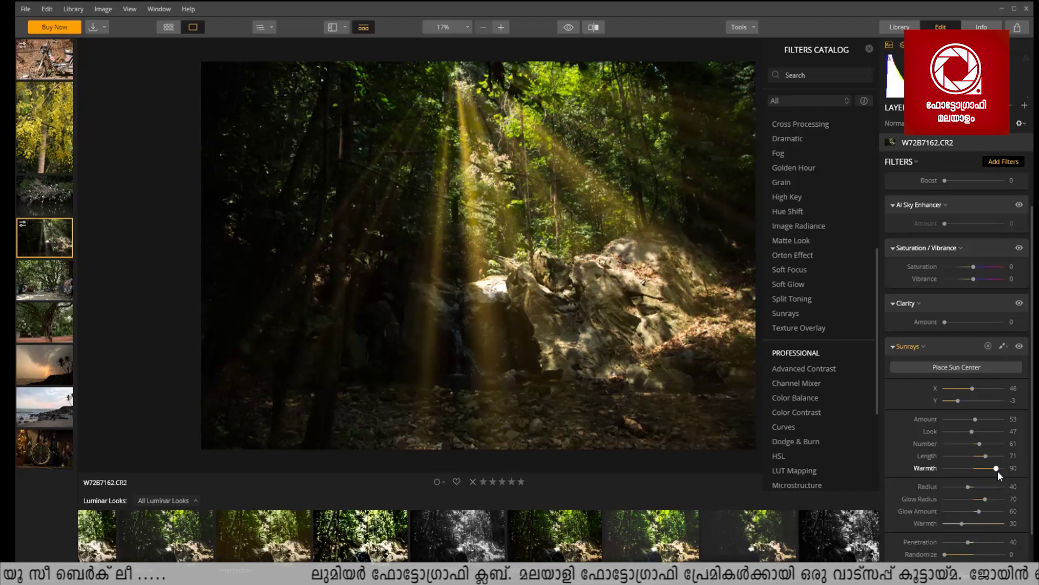
{"action": "mouse_move", "coordinate": [996, 471]}
{"action": "left_mouse_down"}
{"action": "mouse_move", "coordinate": [931, 466]}
{"action": "mouse_move", "coordinate": [983, 472]}
{"action": "mouse_move", "coordinate": [986, 487]}
{"action": "mouse_move", "coordinate": [987, 457]}
{"action": "left_mouse_up"}
- Set the Sunrays filter's Radius to 70, Glow Radius to 56, glow Warmth to 42, Penetration to 38 and Randomize to 48
{"action": "scroll", "coordinate": [972, 489], "scroll_direction": "down", "scroll_amount": 1}
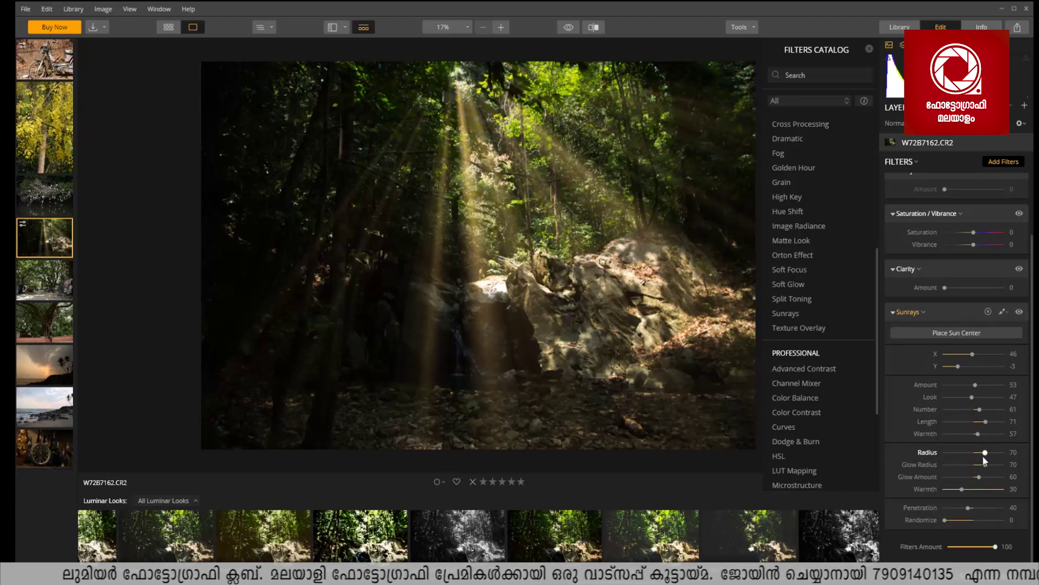
{"action": "left_click_drag", "start_coordinate": [950, 467], "coordinate": [972, 524]}
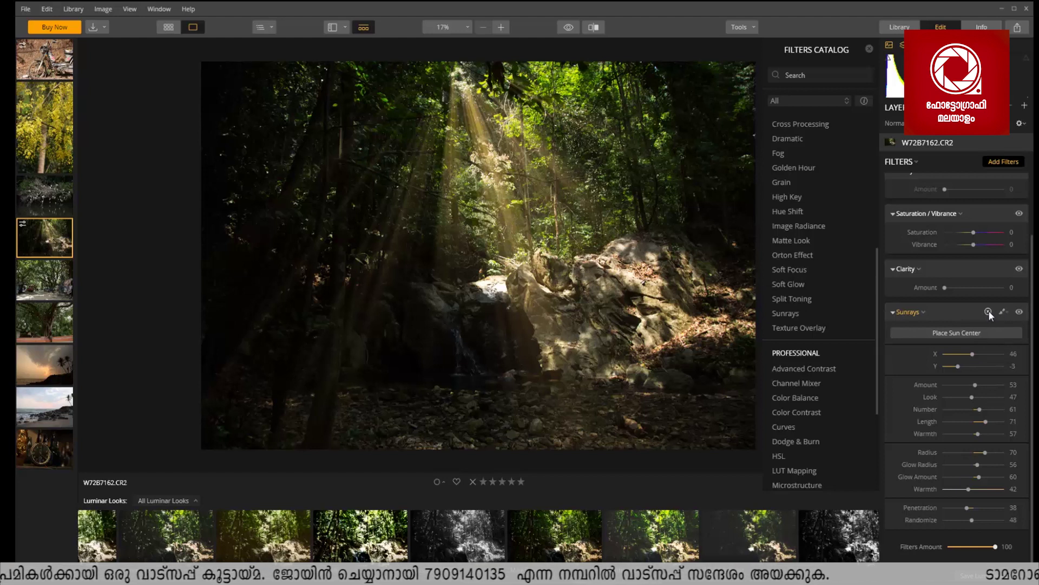
- Hide the Sunrays effect and add a Texture Overlay filter with its Amount set to 25
{"action": "left_click", "coordinate": [1019, 313]}
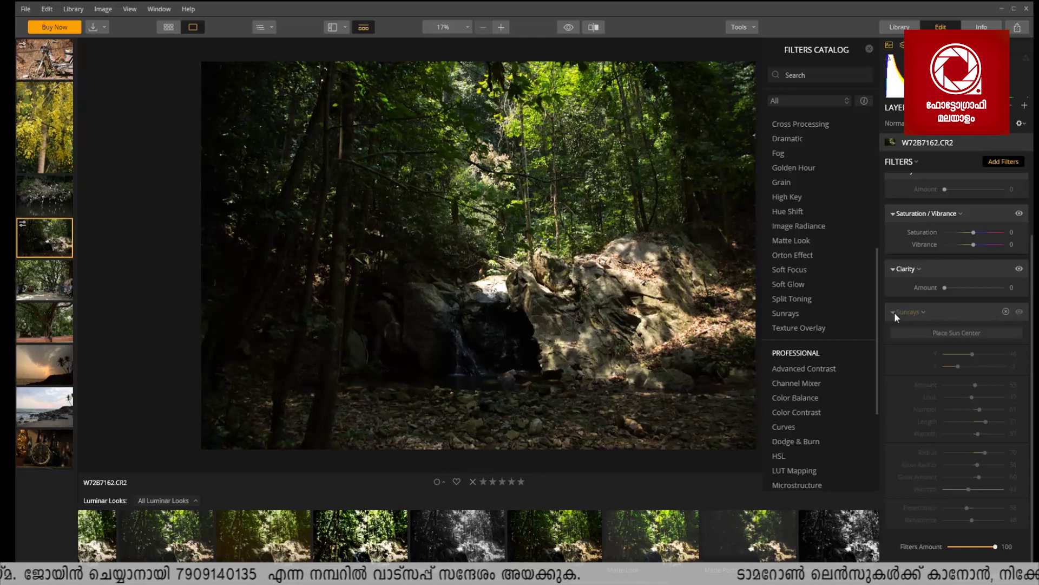
{"action": "left_click", "coordinate": [806, 330]}
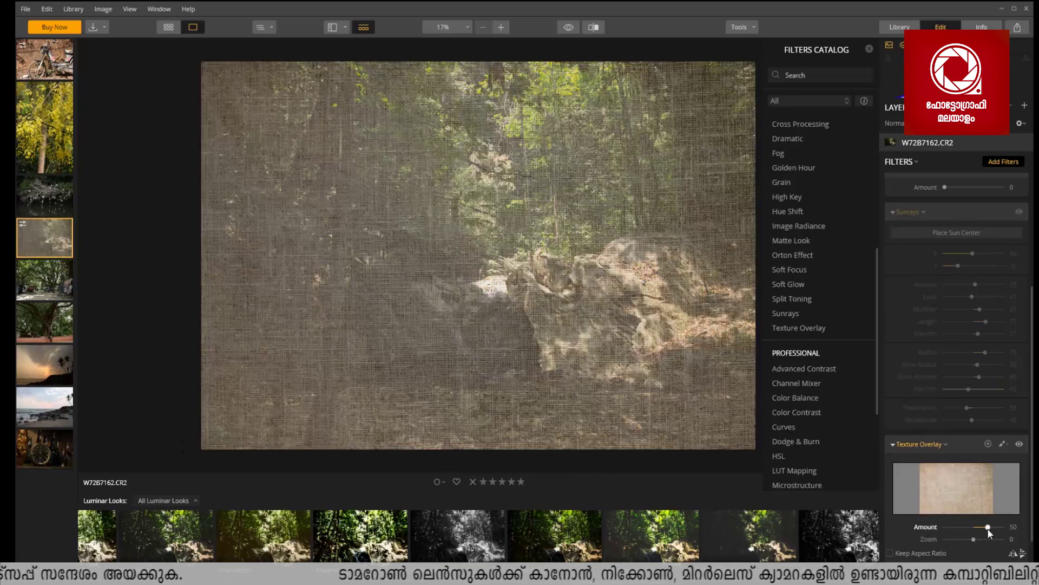
{"action": "mouse_move", "coordinate": [989, 530]}
{"action": "left_mouse_down"}
{"action": "mouse_move", "coordinate": [961, 527]}
{"action": "mouse_move", "coordinate": [981, 530]}
{"action": "left_mouse_up"}
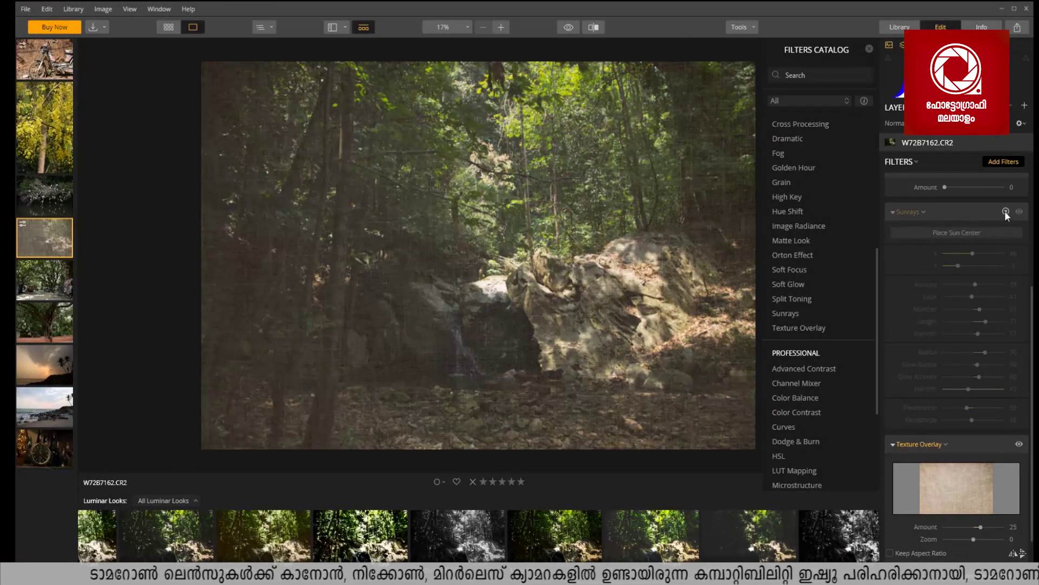
- Turn the Sunrays effect back on together with the texture overlay
{"action": "left_click", "coordinate": [1019, 212]}
{"action": "left_click", "coordinate": [1019, 213]}
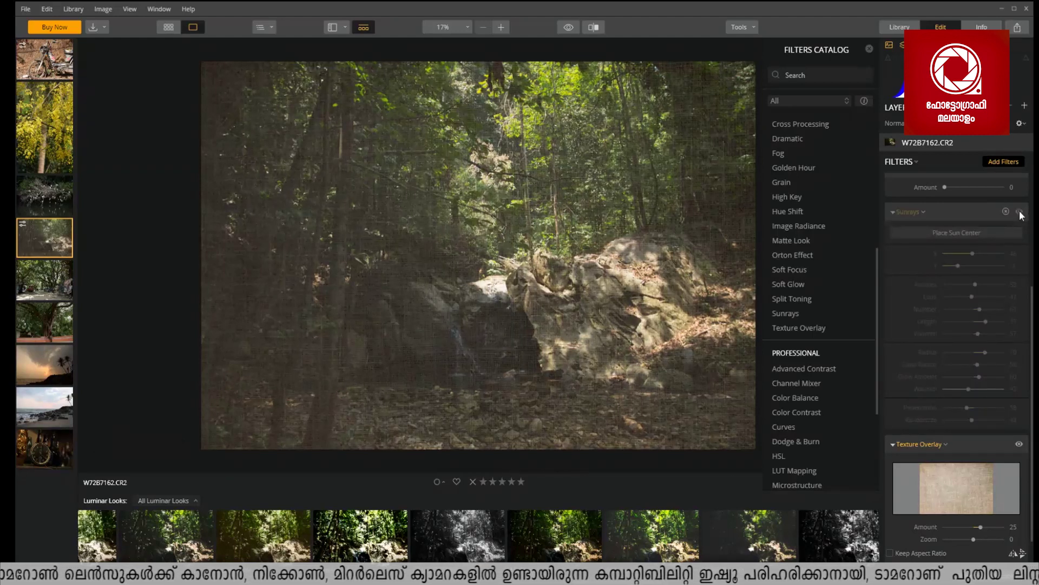
{"action": "left_click", "coordinate": [1019, 212]}
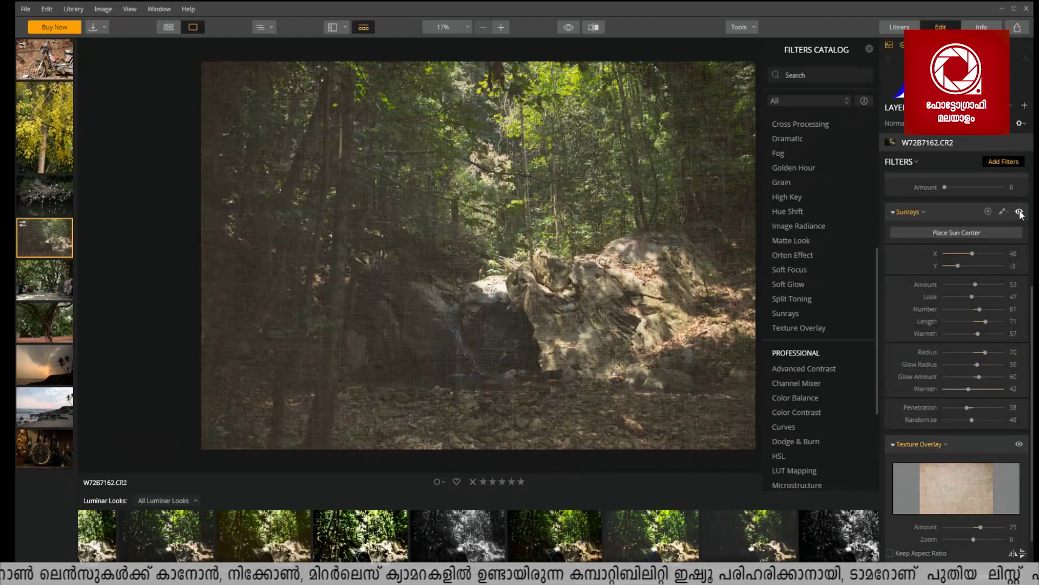
- Adjust the Texture Overlay's Zoom and set its Amount to 7
{"action": "left_click", "coordinate": [979, 539]}
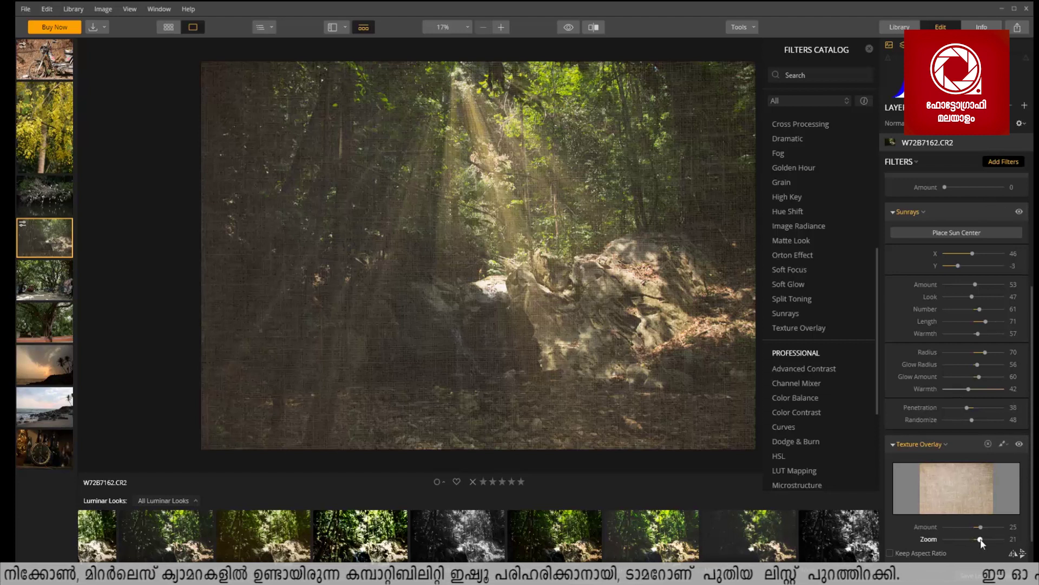
{"action": "mouse_move", "coordinate": [982, 540]}
{"action": "left_mouse_down"}
{"action": "mouse_move", "coordinate": [961, 541]}
{"action": "mouse_move", "coordinate": [977, 541]}
{"action": "mouse_move", "coordinate": [975, 528]}
{"action": "left_mouse_up"}
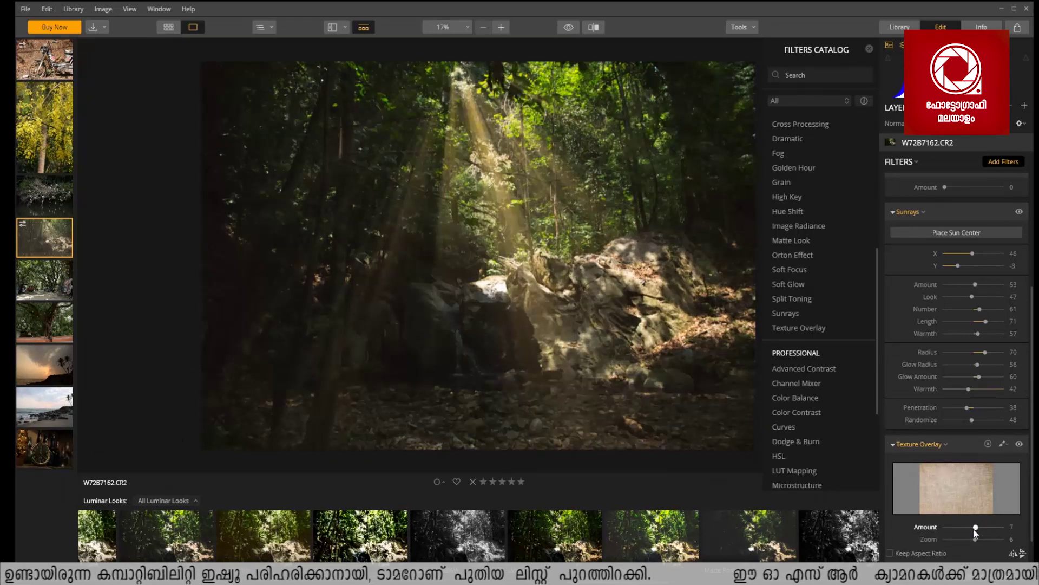
- Hide both the Texture Overlay and Sunrays effects on the waterfall photo
{"action": "left_click", "coordinate": [1020, 211]}
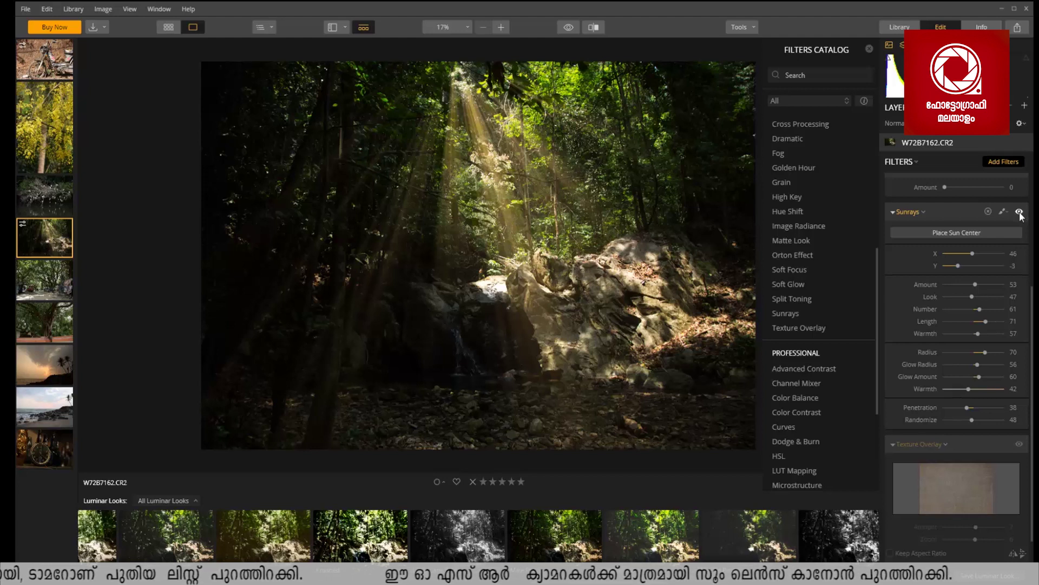
{"action": "left_click", "coordinate": [1019, 213]}
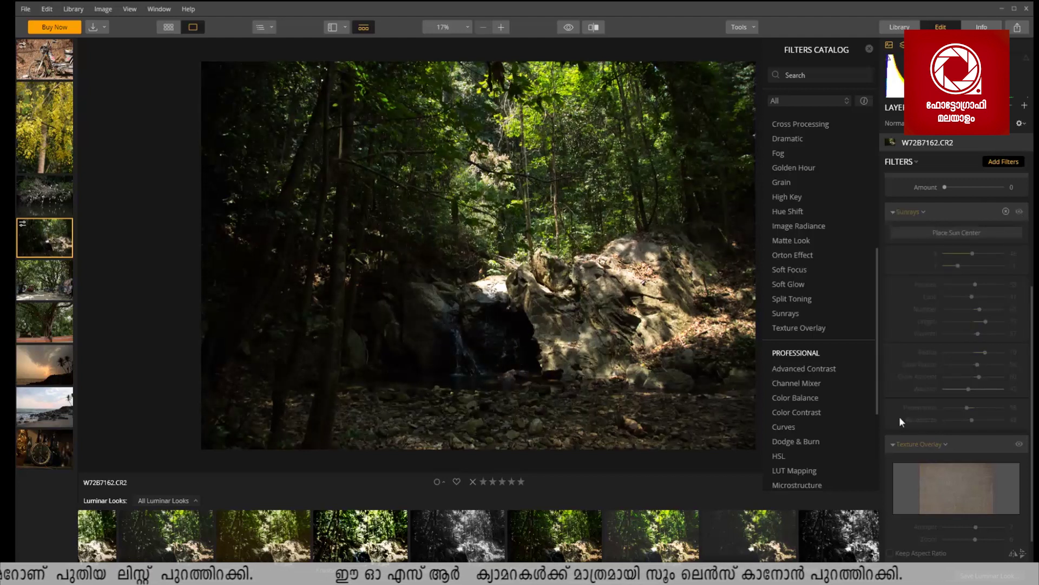
- Add a Split Toning filter to the waterfall photo and set the Highlights Hue to 98 and Saturation to 77
{"action": "left_click", "coordinate": [811, 297]}
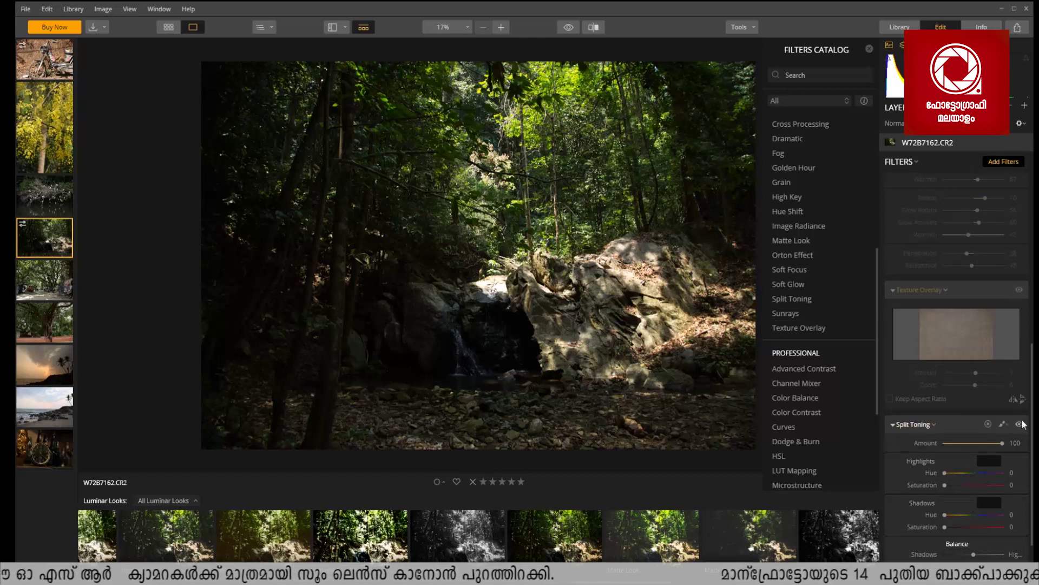
{"action": "left_click", "coordinate": [962, 473]}
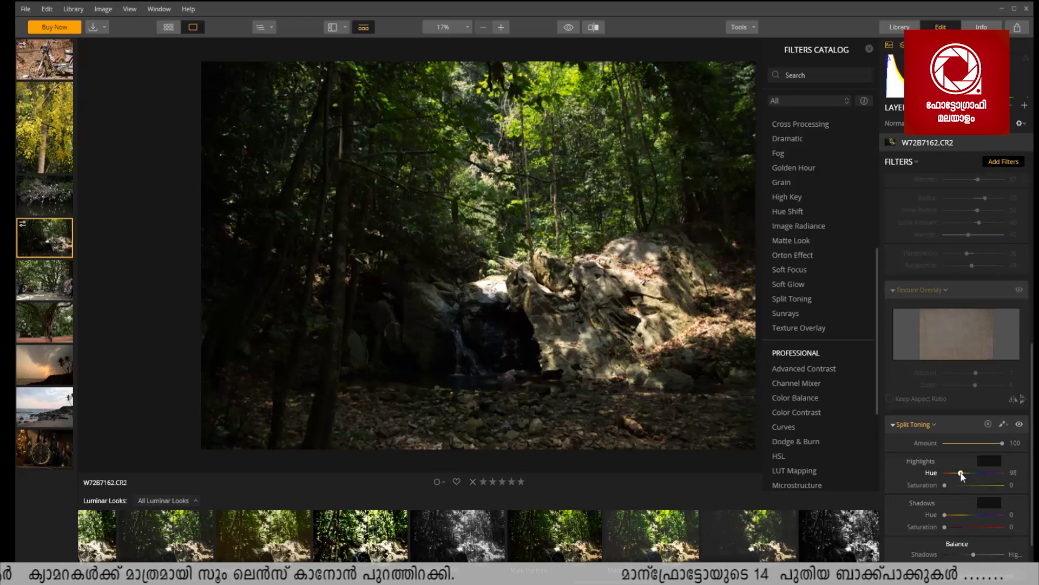
{"action": "left_click_drag", "start_coordinate": [979, 485], "coordinate": [991, 485]}
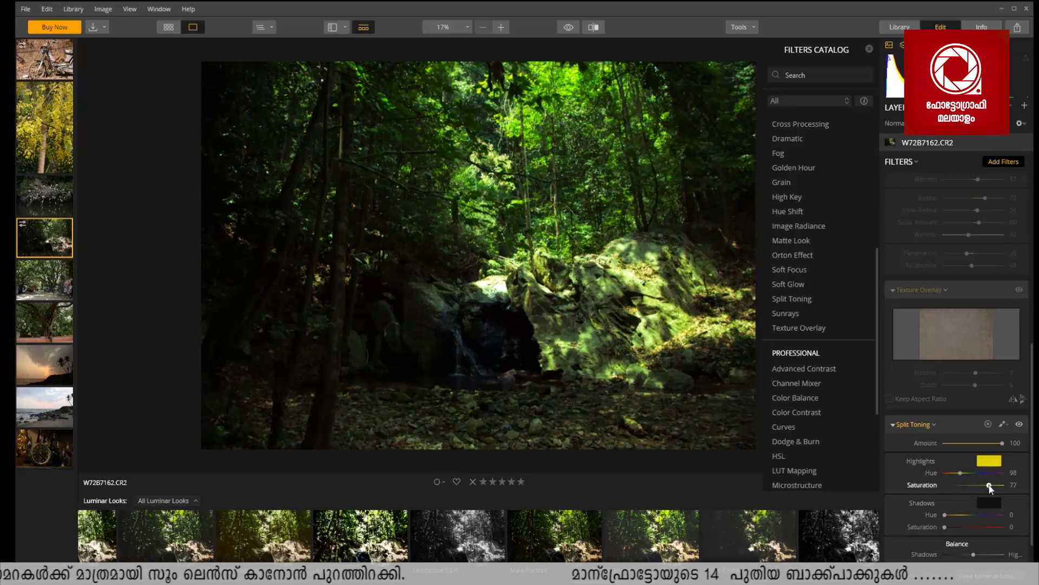
- Set the Split Toning Shadows Hue to 234 and Saturation to 72
{"action": "scroll", "coordinate": [1014, 464], "scroll_direction": "down", "scroll_amount": 1}
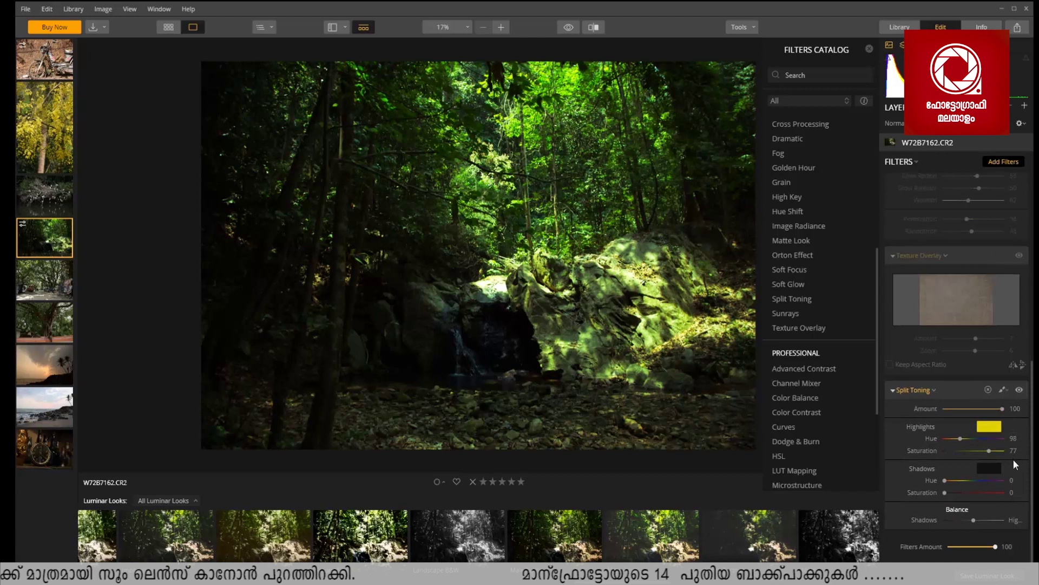
{"action": "left_click", "coordinate": [981, 480]}
{"action": "left_click", "coordinate": [978, 492]}
{"action": "left_click_drag", "start_coordinate": [981, 492], "coordinate": [993, 493]}
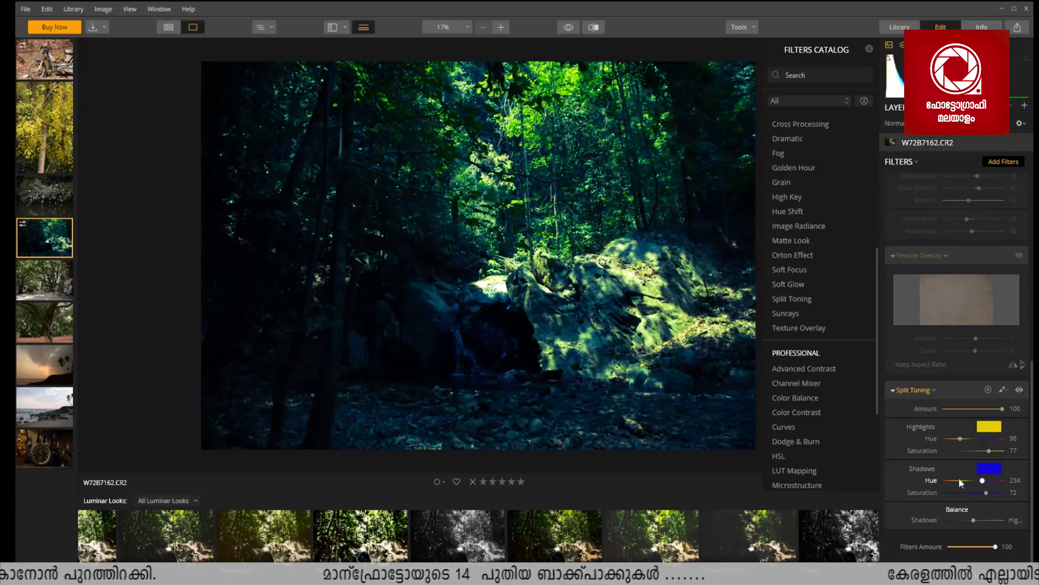
- Compare Split Toning Amounts of 53 and 100, keep 100, and hide the effect
{"action": "left_click", "coordinate": [976, 408]}
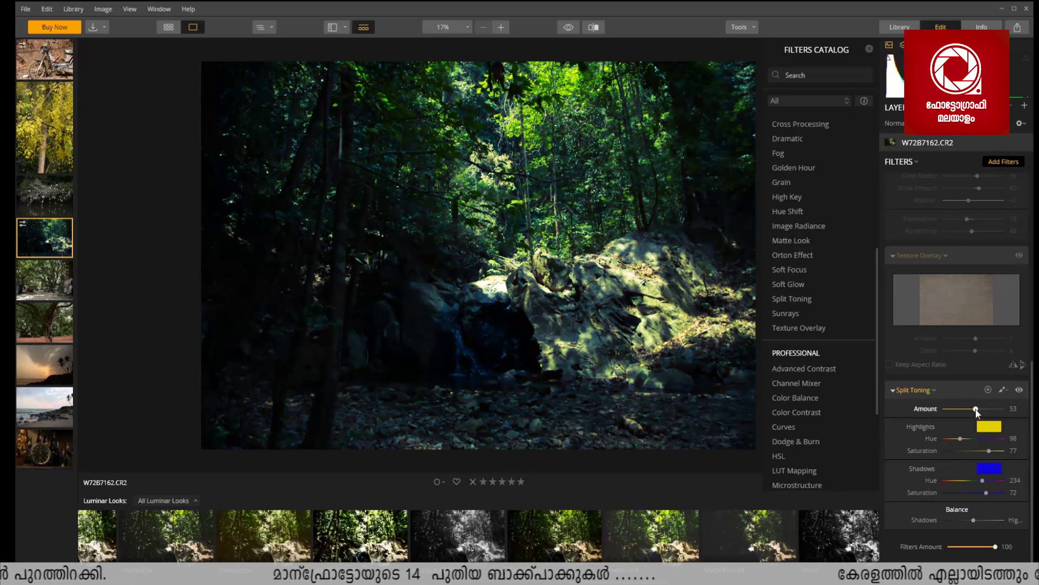
{"action": "left_click_drag", "start_coordinate": [976, 407], "coordinate": [1011, 408]}
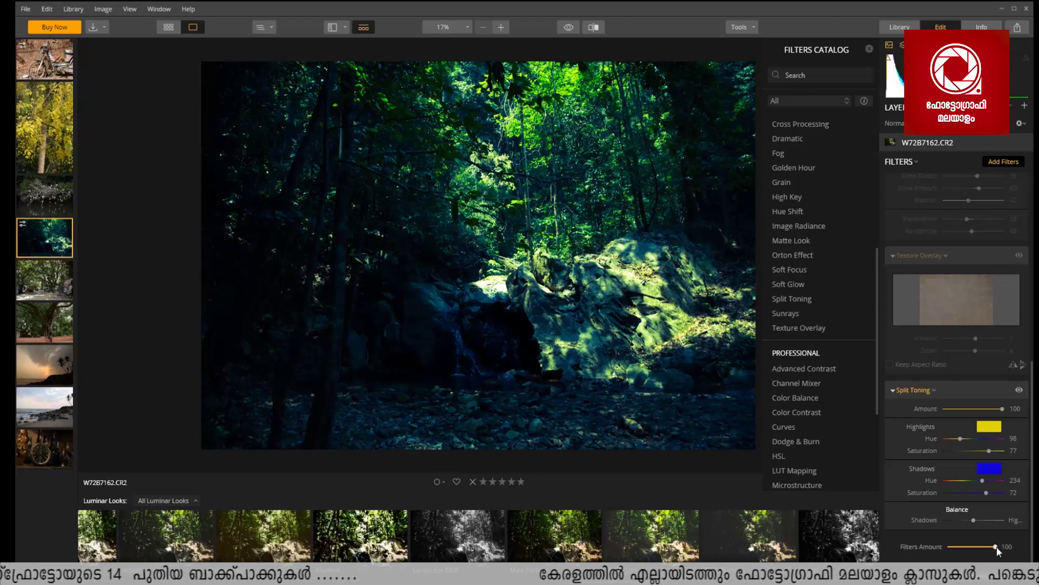
{"action": "mouse_move", "coordinate": [995, 546]}
{"action": "left_mouse_down"}
{"action": "mouse_move", "coordinate": [944, 547]}
{"action": "mouse_move", "coordinate": [1002, 543]}
{"action": "left_mouse_up"}
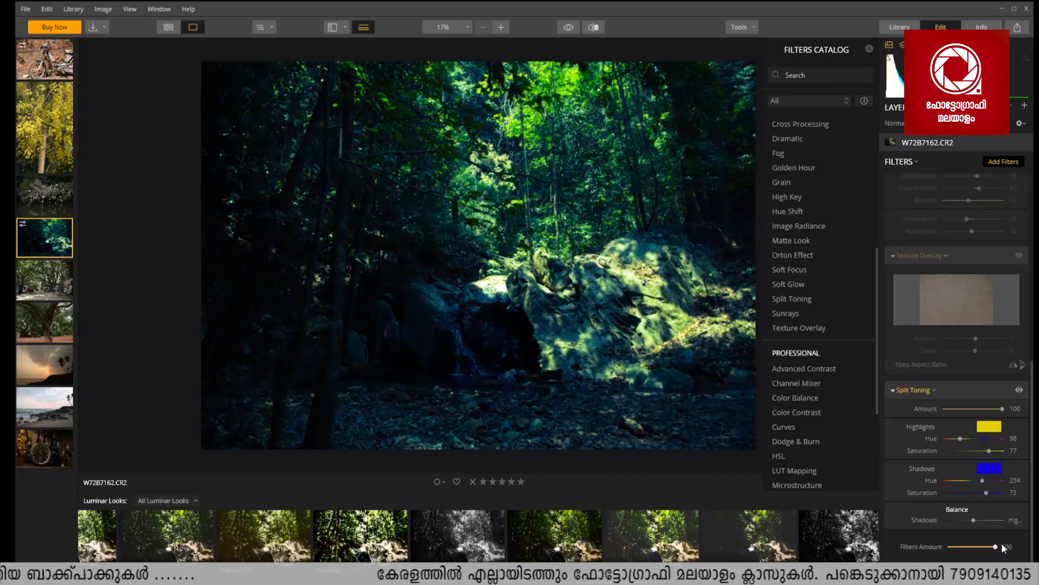
{"action": "left_click", "coordinate": [1020, 390]}
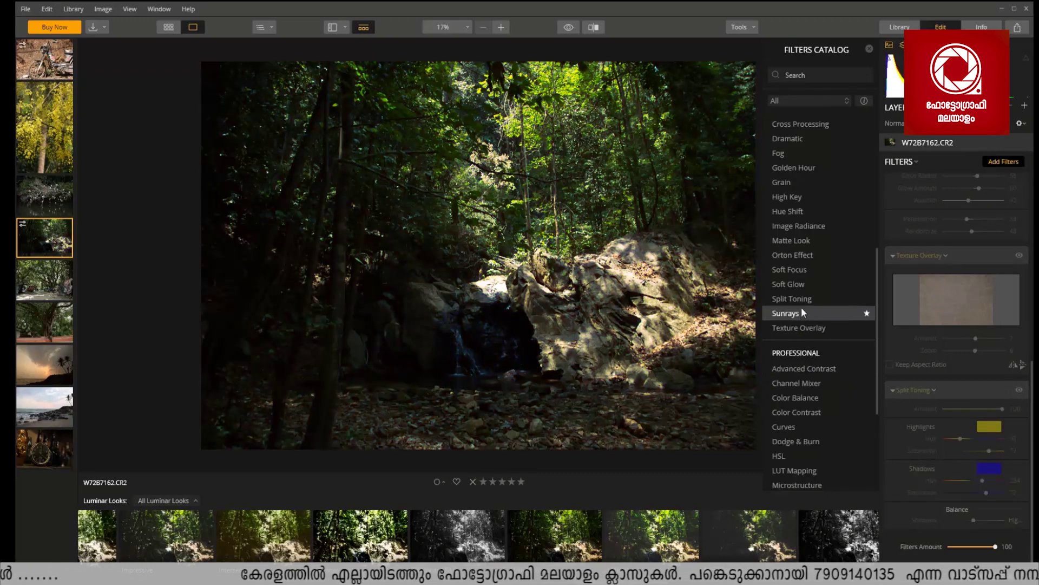
- Add a Matte Look filter to the waterfall photo, try its Amount, and set it back to 0
{"action": "left_click", "coordinate": [803, 242]}
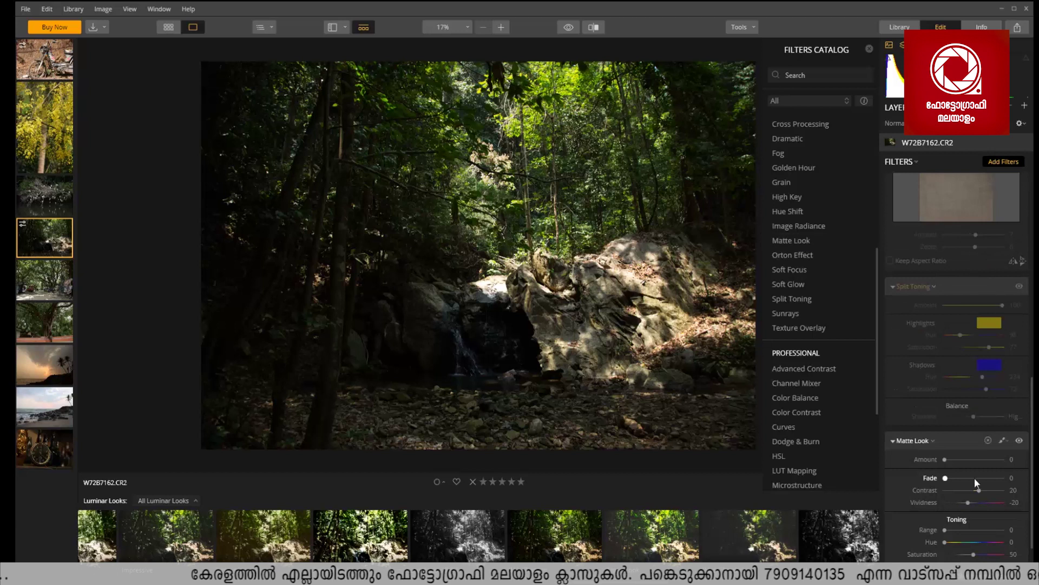
{"action": "left_click", "coordinate": [973, 460]}
{"action": "left_click_drag", "start_coordinate": [972, 460], "coordinate": [930, 463]}
{"action": "scroll", "coordinate": [953, 325], "scroll_direction": "up", "scroll_amount": 10}
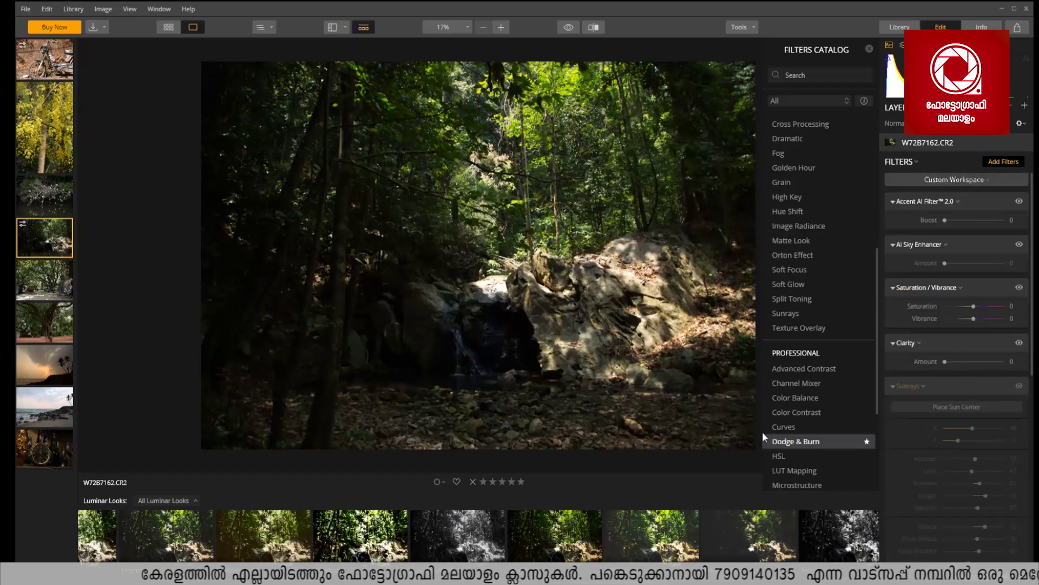
- On the moped photo, add Matte Look with Amount 56, Fade 99, Contrast 88, Vividness -10, and toning Range 43, Hue 217, Saturation 89
{"action": "left_click", "coordinate": [48, 75]}
{"action": "left_click", "coordinate": [806, 241]}
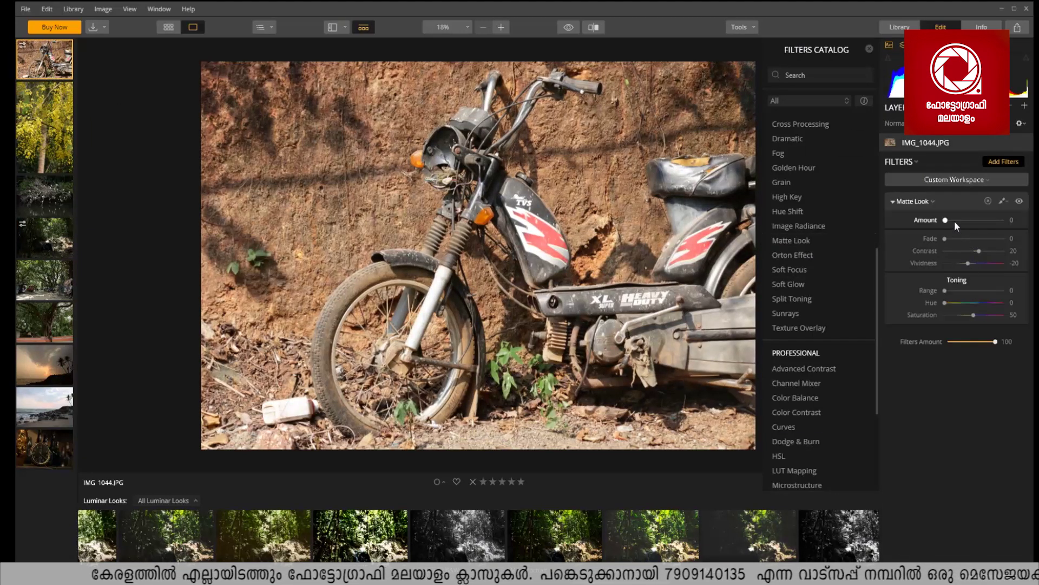
{"action": "left_click", "coordinate": [977, 220]}
{"action": "left_click_drag", "start_coordinate": [979, 251], "coordinate": [998, 250]}
{"action": "left_click_drag", "start_coordinate": [967, 262], "coordinate": [977, 223]}
- Add a Hue Shift filter to the moped photo, try shifting its Hue, and reset it to 0
{"action": "left_click", "coordinate": [804, 212]}
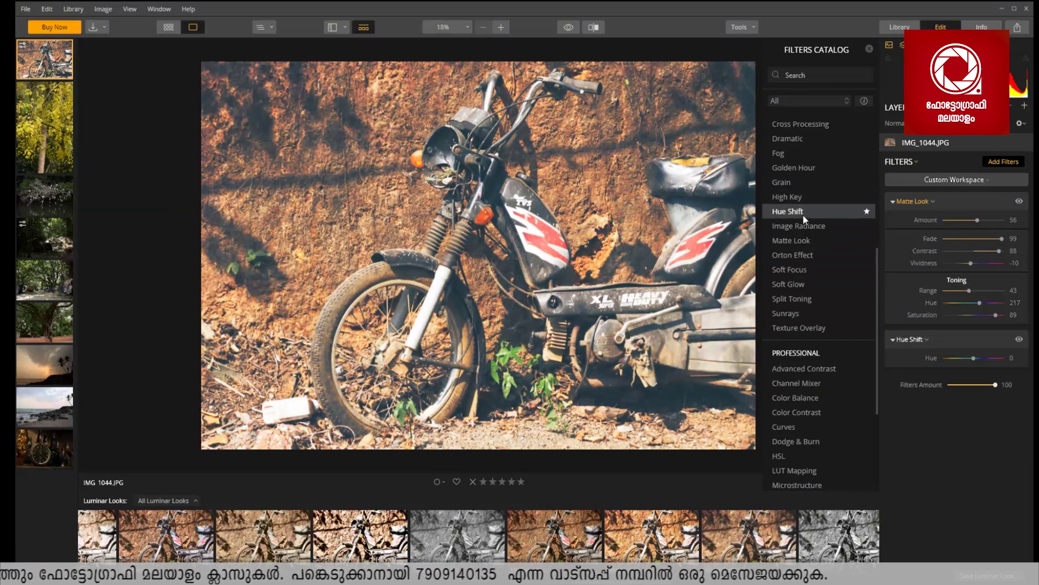
{"action": "mouse_move", "coordinate": [975, 361]}
{"action": "left_mouse_down"}
{"action": "mouse_move", "coordinate": [998, 358]}
{"action": "mouse_move", "coordinate": [941, 361]}
{"action": "mouse_move", "coordinate": [976, 361]}
{"action": "left_mouse_up"}
{"action": "double_click", "coordinate": [976, 358]}
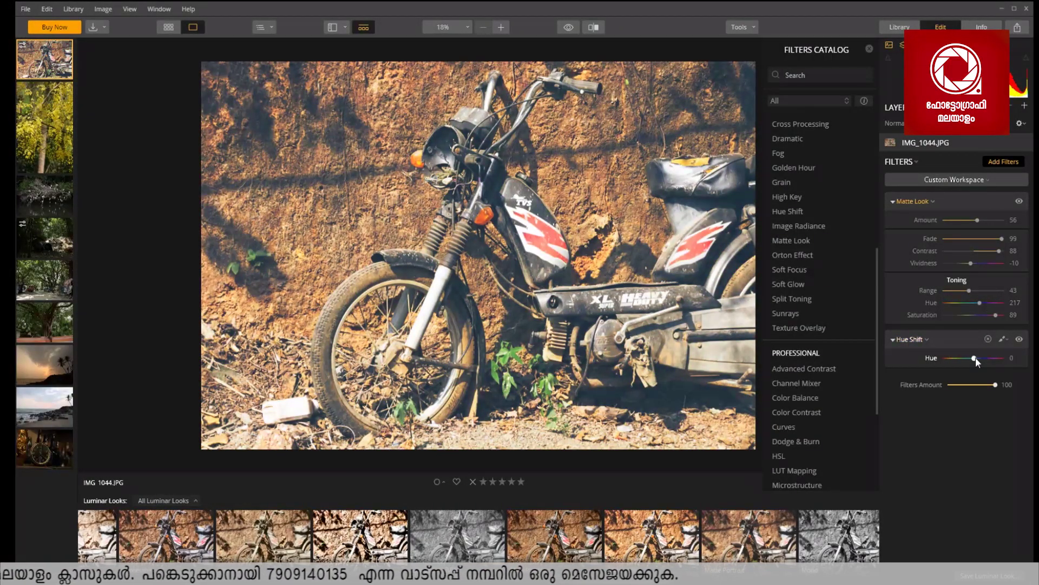
- Add an Image Radiance filter with Amount 93 and Smoothness 43
{"action": "left_click", "coordinate": [807, 226]}
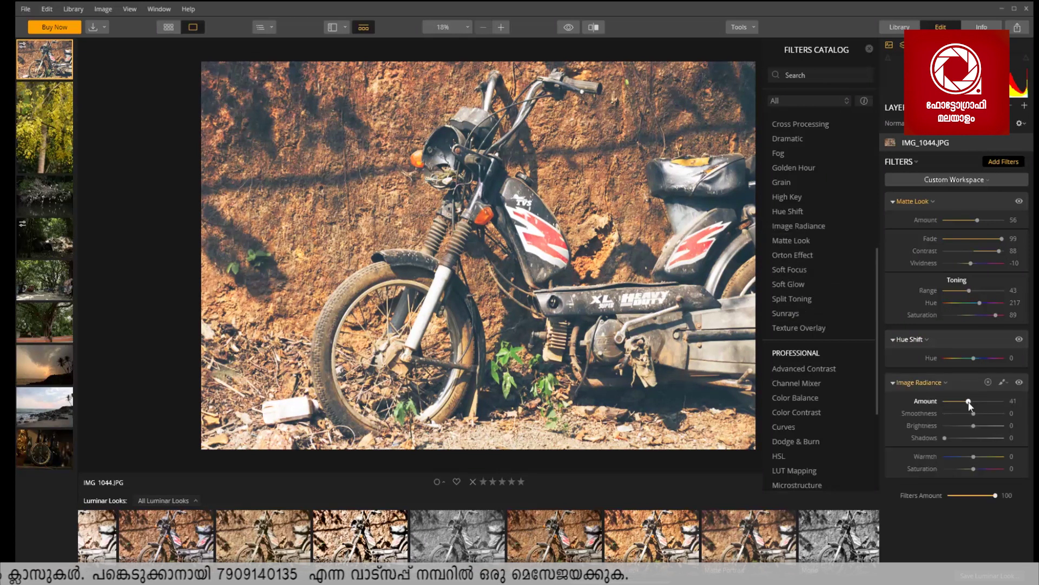
{"action": "left_click", "coordinate": [998, 402]}
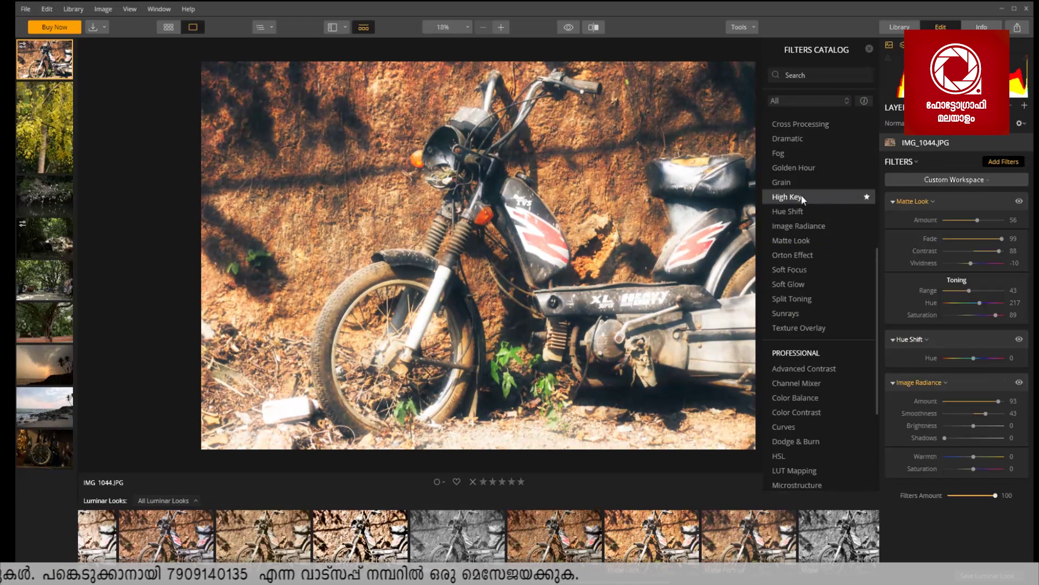
- Add a High Key filter with Amount 0, Glow 70, Standard 100, Dynamic 83, Saturation 14, Blacks 76 and Contrast 30
{"action": "left_click", "coordinate": [787, 197]}
{"action": "scroll", "coordinate": [973, 412], "scroll_direction": "down", "scroll_amount": 2}
{"action": "left_click", "coordinate": [971, 398]}
{"action": "double_click", "coordinate": [971, 398]}
{"action": "left_click", "coordinate": [985, 410]}
{"action": "left_click", "coordinate": [1002, 446]}
{"action": "left_click", "coordinate": [993, 459]}
{"action": "scroll", "coordinate": [807, 252], "scroll_direction": "up", "scroll_amount": 4}
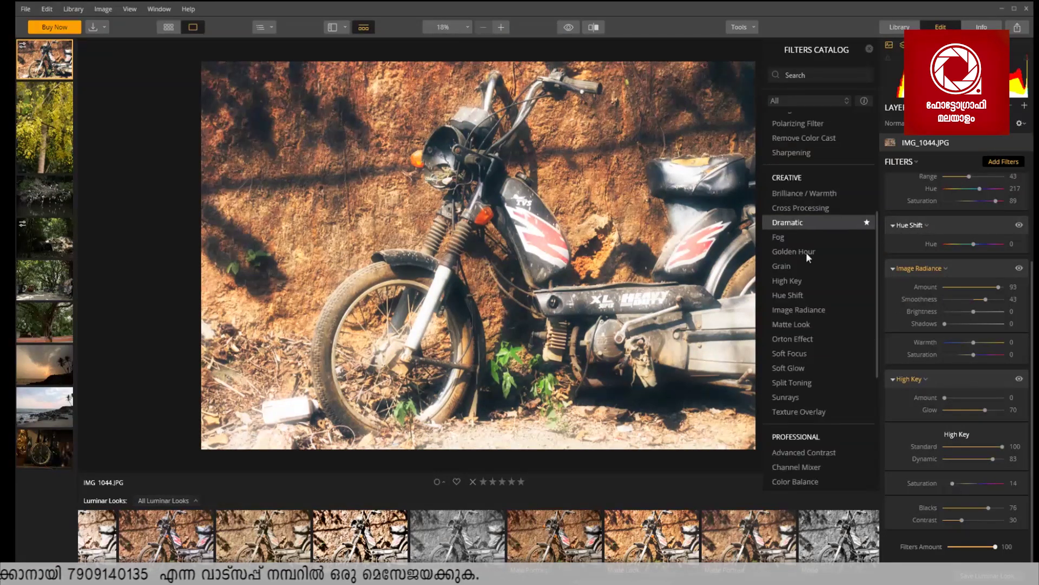
- Add a Dramatic filter and remove the Matte Look, Image Radiance and High Key filters from the moped photo
{"action": "left_click", "coordinate": [793, 250]}
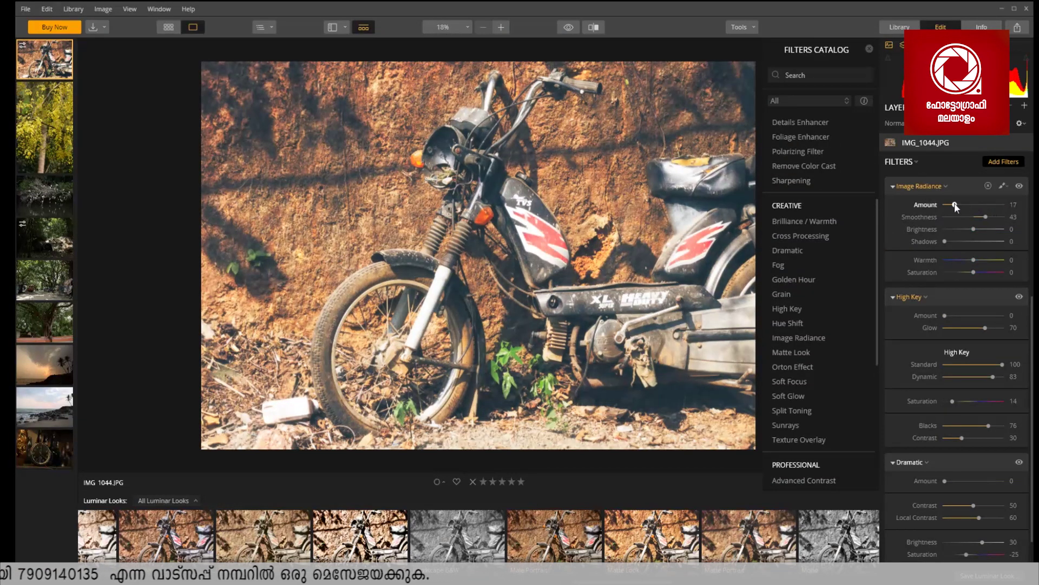
{"action": "left_click", "coordinate": [988, 186]}
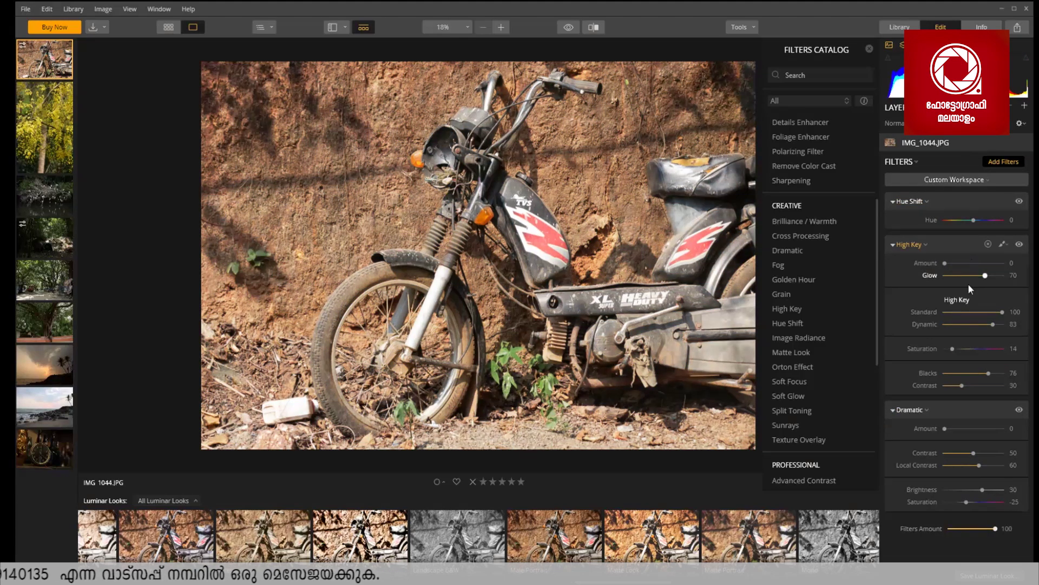
{"action": "left_click", "coordinate": [988, 243]}
- Set Dramatic to Amount 12, Contrast 100, Local Contrast 88, Brightness -59 and Saturation 92, and compare the photo with and without it
{"action": "left_click_drag", "start_coordinate": [947, 263], "coordinate": [1000, 336]}
{"action": "left_click", "coordinate": [1019, 245]}
{"action": "left_click", "coordinate": [1019, 244]}
{"action": "left_click", "coordinate": [1019, 245]}
{"action": "left_click", "coordinate": [1019, 244]}
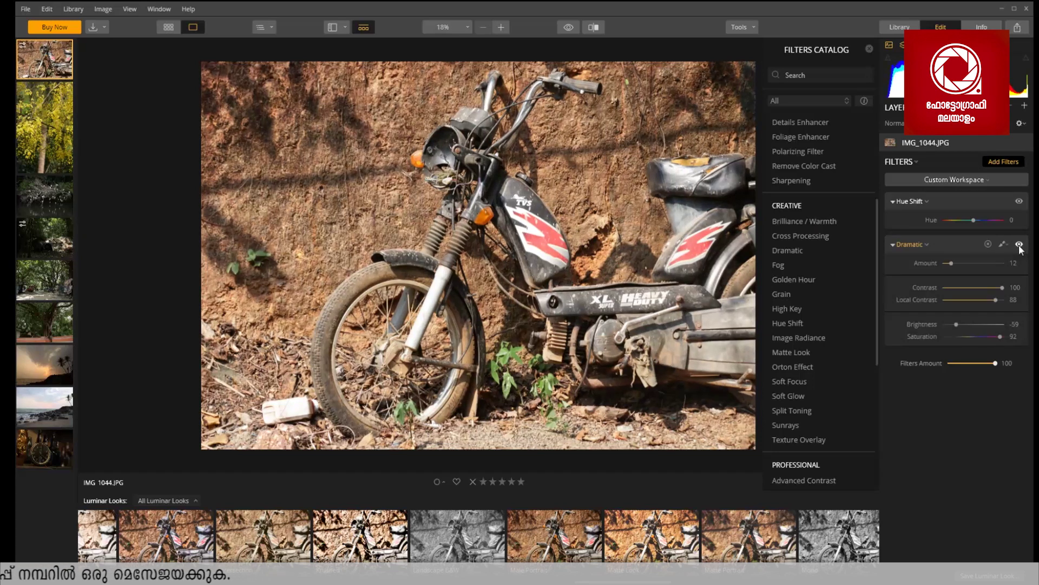
- Add Brilliance / Warmth and Sharpening filters, trying the Vividness and resetting it to 0
{"action": "left_click", "coordinate": [861, 220]}
{"action": "left_click_drag", "start_coordinate": [974, 379], "coordinate": [983, 379]}
{"action": "double_click", "coordinate": [984, 380]}
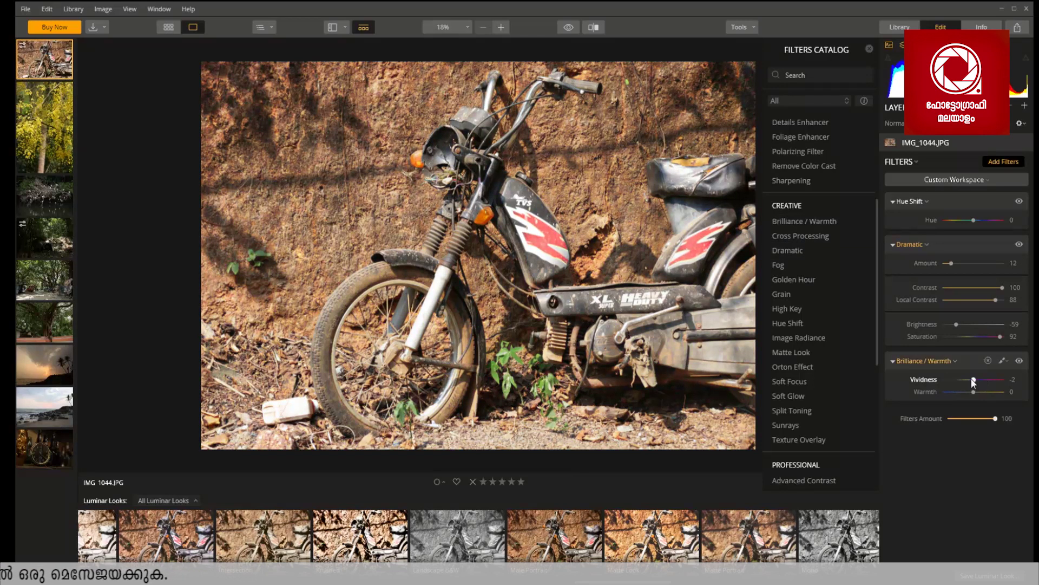
{"action": "left_click", "coordinate": [811, 181]}
- Look through the Essential, Issue Fixers, Creative and Professional groups of the filter catalog
{"action": "scroll", "coordinate": [811, 180], "scroll_direction": "up", "scroll_amount": 5}
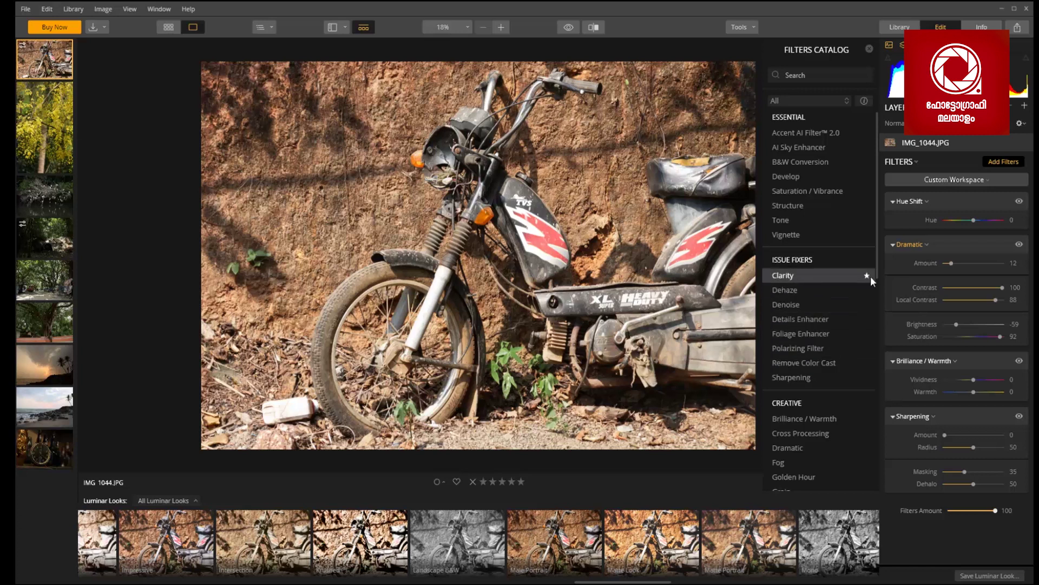
{"action": "scroll", "coordinate": [816, 342], "scroll_direction": "down", "scroll_amount": 3}
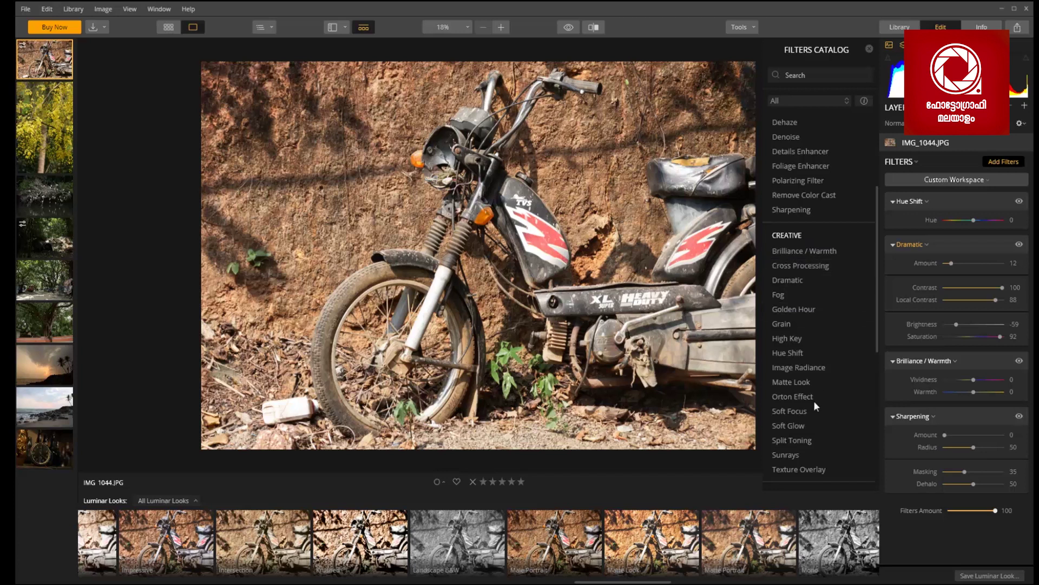
{"action": "scroll", "coordinate": [813, 404], "scroll_direction": "down", "scroll_amount": 1}
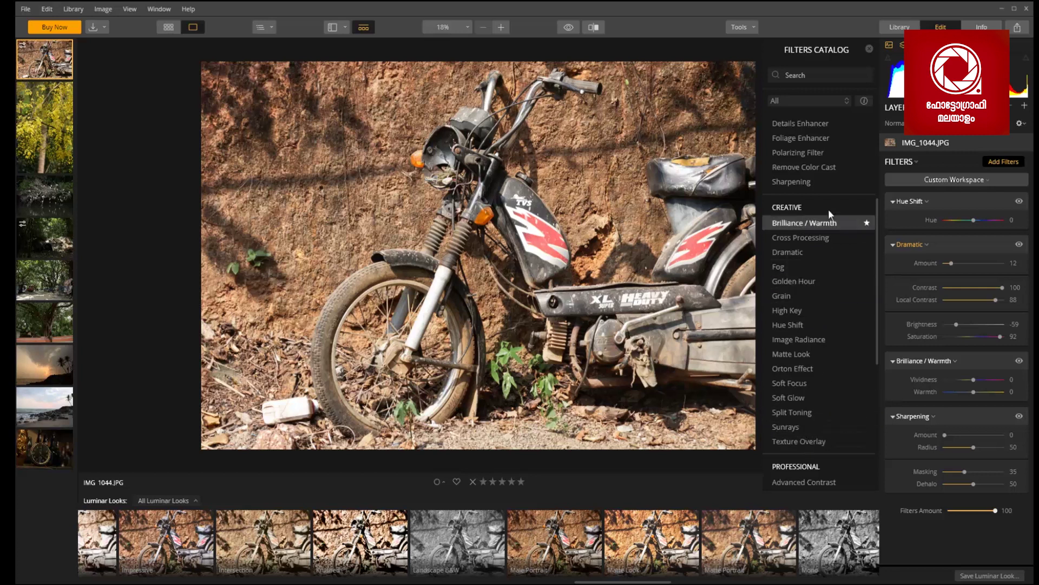
{"action": "scroll", "coordinate": [820, 341], "scroll_direction": "down", "scroll_amount": 1}
{"action": "scroll", "coordinate": [820, 356], "scroll_direction": "down", "scroll_amount": 4}
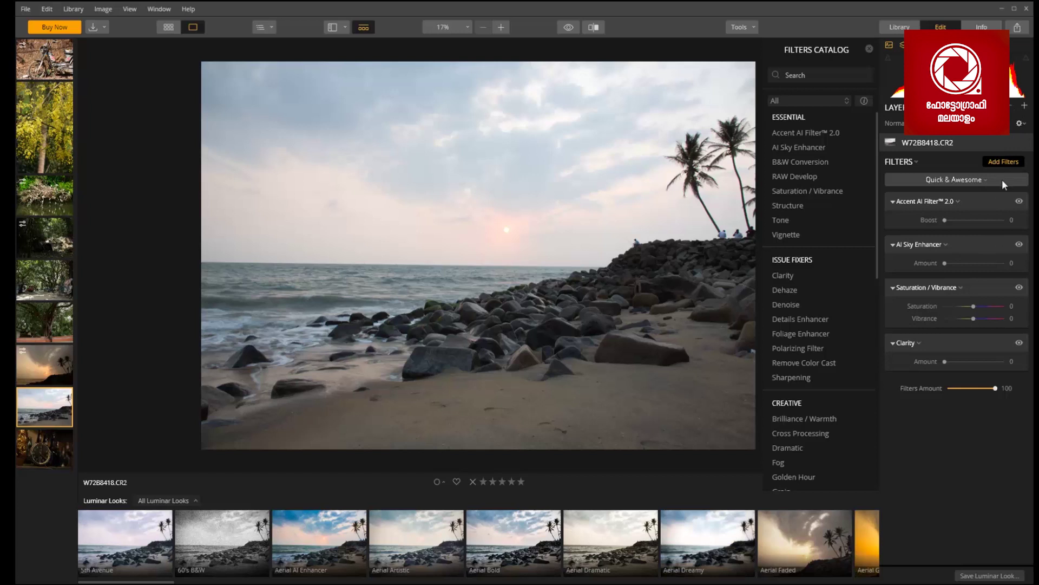
- Remove the Accent AI, AI Sky Enhancer, Saturation / Vibrance and Clarity filters from the beach photo W72B8418.CR2
{"action": "left_click", "coordinate": [988, 201]}
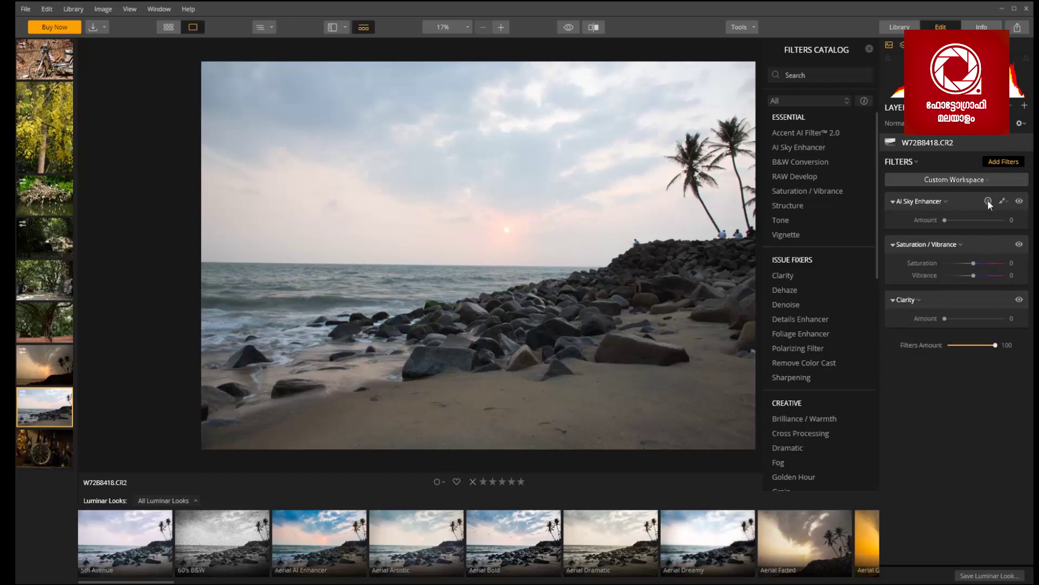
{"action": "left_click", "coordinate": [988, 201]}
{"action": "left_click", "coordinate": [988, 202]}
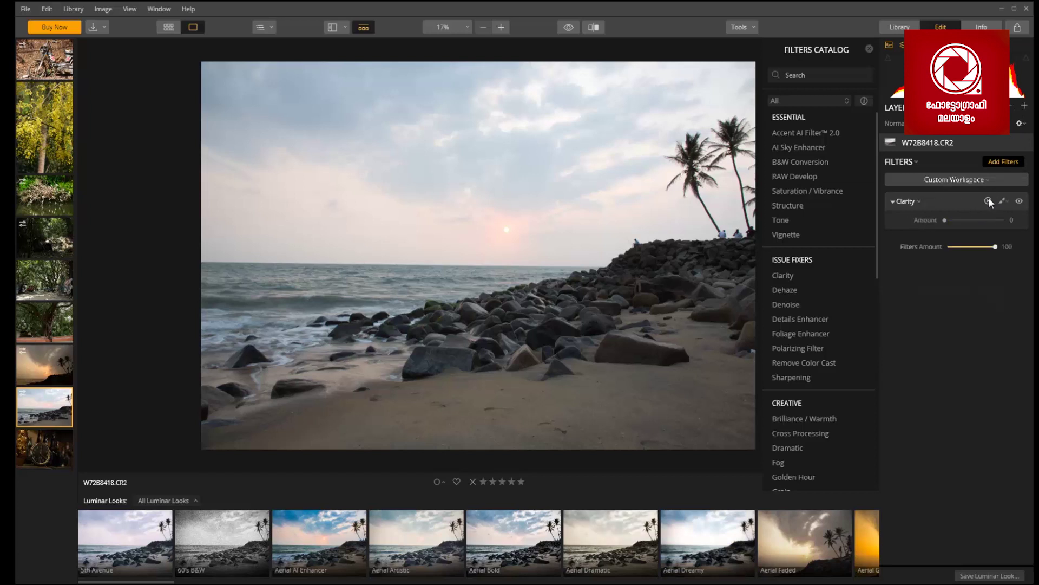
{"action": "left_click", "coordinate": [988, 201]}
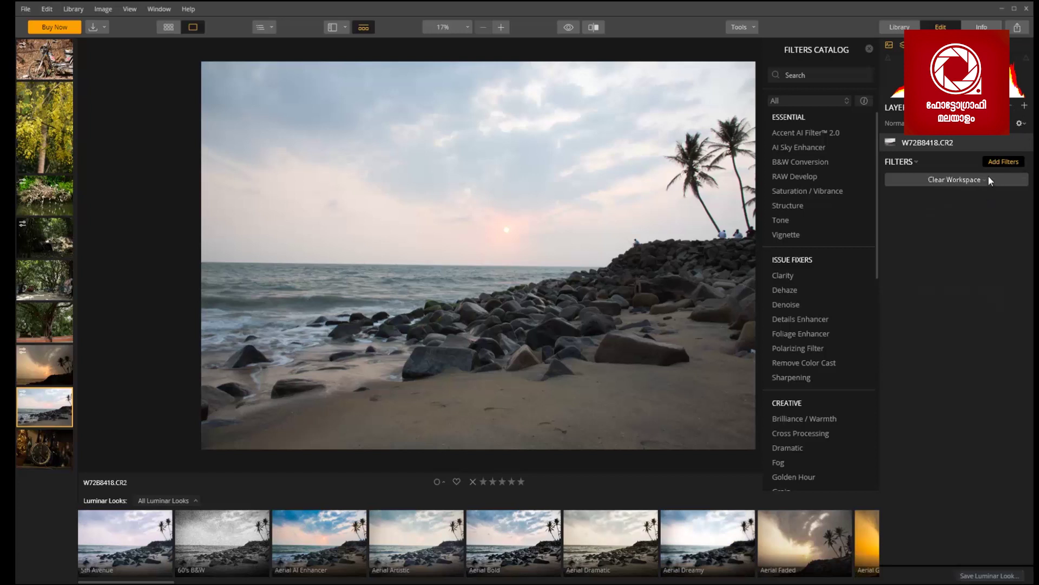
- Add a RAW Develop filter to the beach photo and sample its white balance from the sand beside the rocks
{"action": "left_click", "coordinate": [809, 176]}
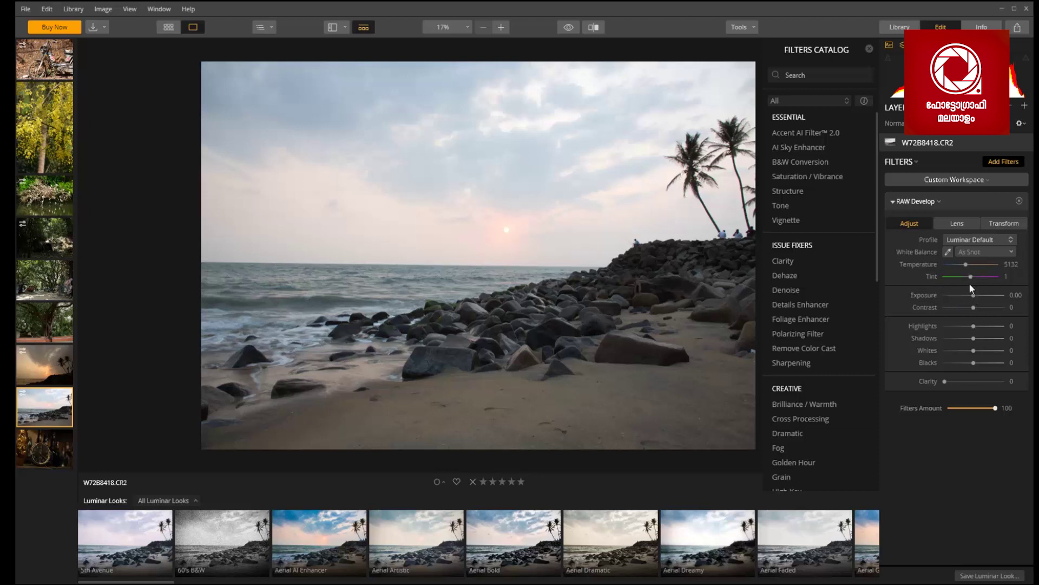
{"action": "left_click", "coordinate": [947, 252]}
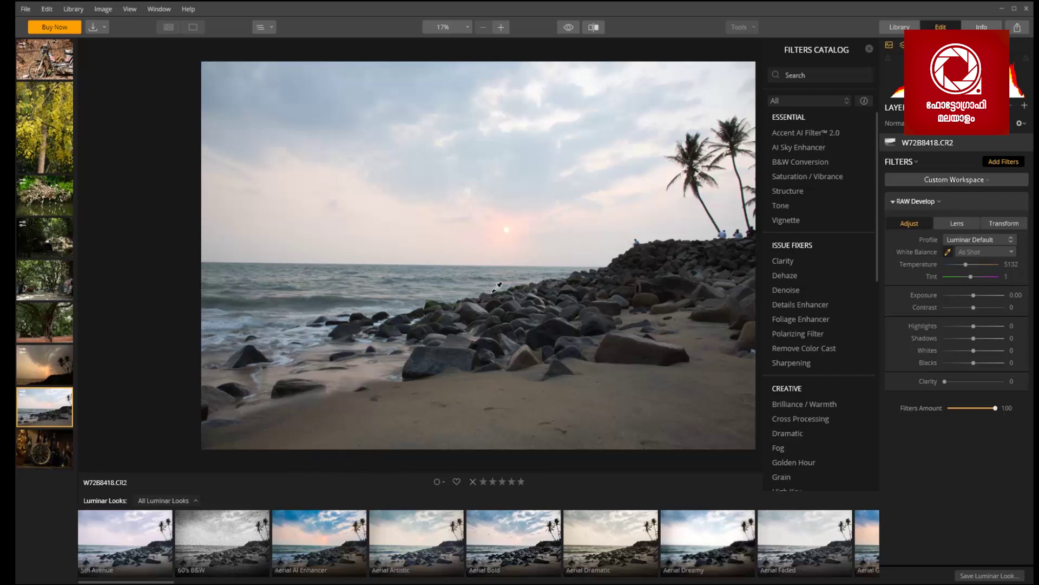
{"action": "left_click", "coordinate": [326, 380]}
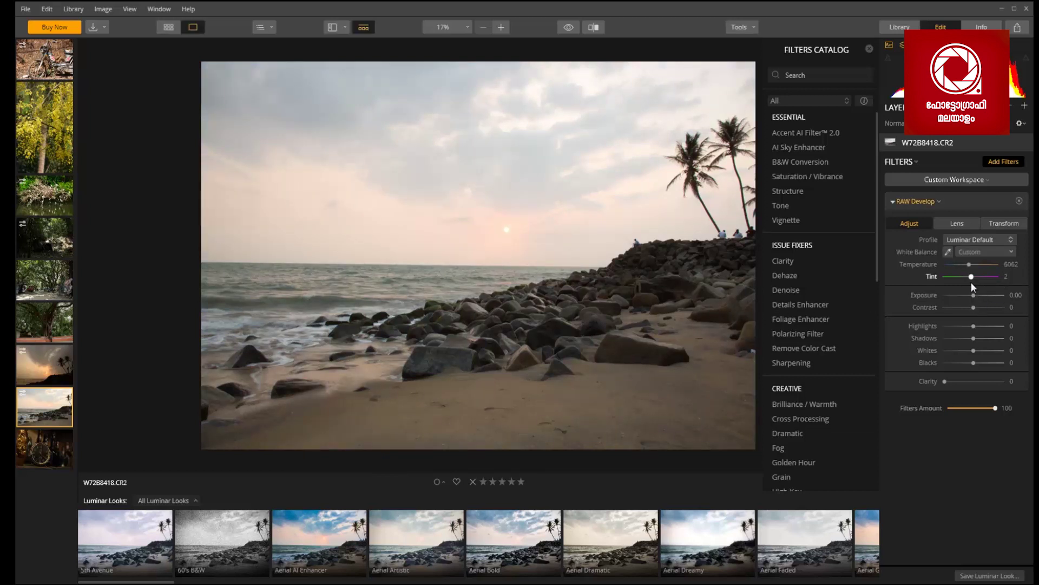
- Try raising Exposure and reset it to 0.00, then set Contrast 27, Highlights -19, Shadows -19, Whites 12 and Clarity 7
{"action": "left_click_drag", "start_coordinate": [974, 297], "coordinate": [981, 294]}
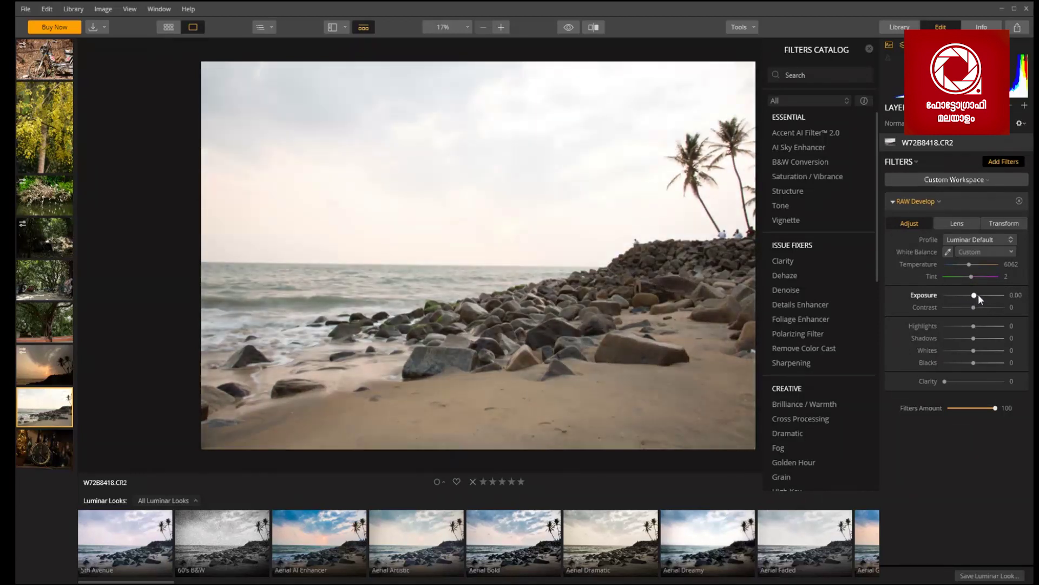
{"action": "double_click", "coordinate": [979, 295]}
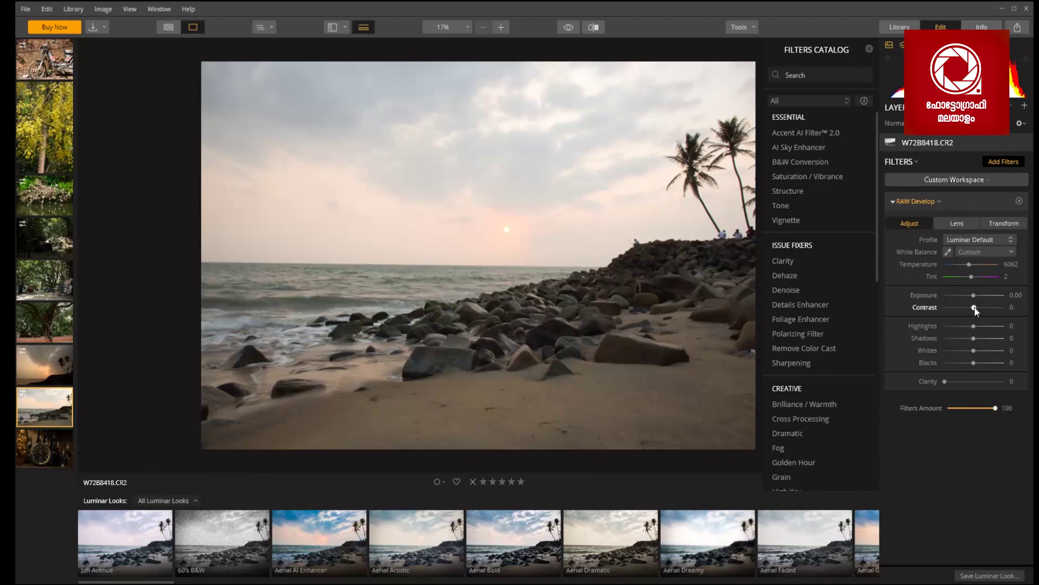
{"action": "left_click_drag", "start_coordinate": [980, 306], "coordinate": [978, 351]}
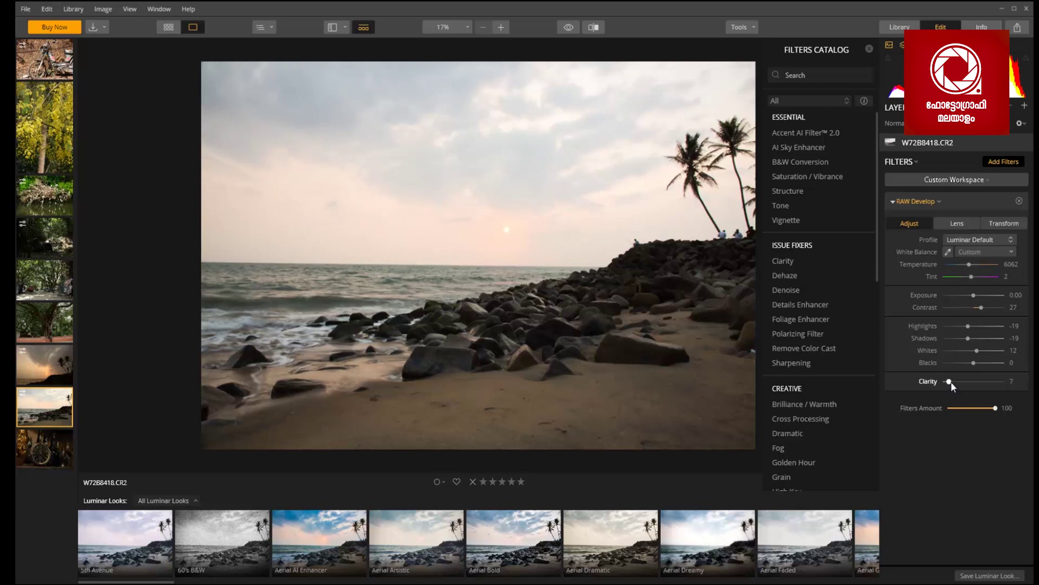
- Enable the Lens Distortion, Chromatic Aberration and Defringe auto corrections in RAW Develop, and view its Transform settings
{"action": "left_click", "coordinate": [957, 223]}
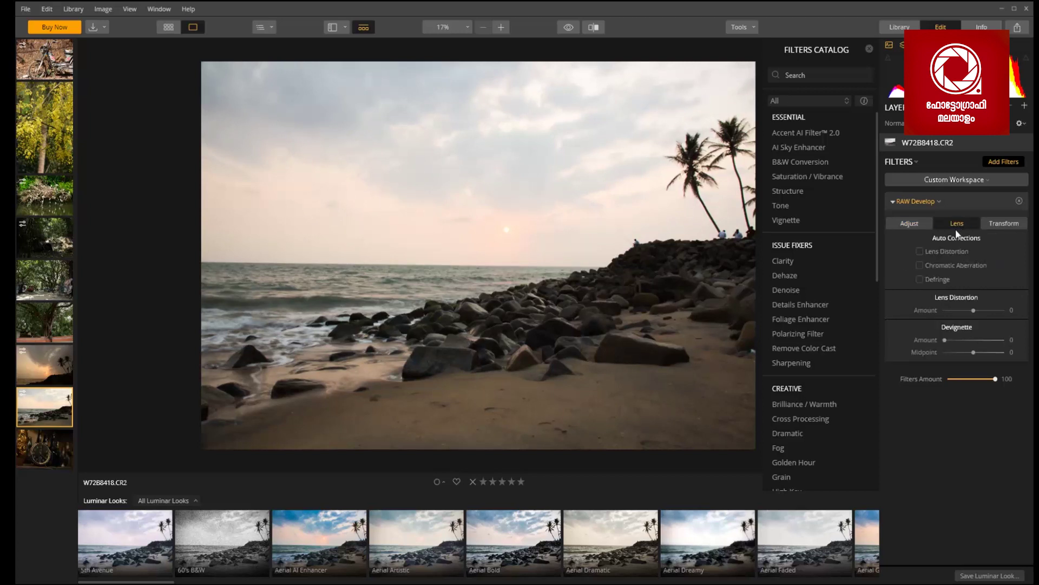
{"action": "left_click", "coordinate": [919, 252]}
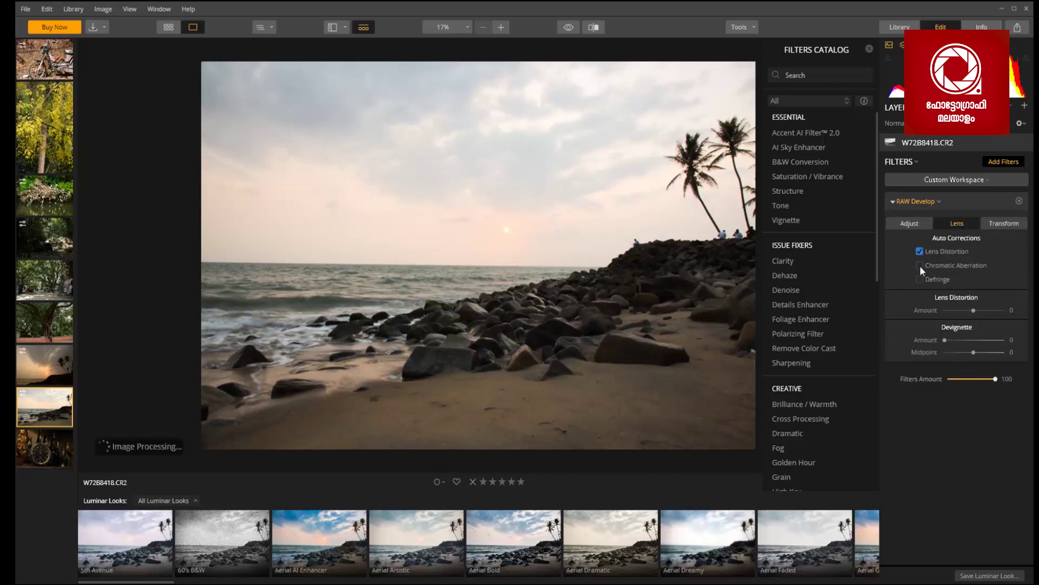
{"action": "left_click", "coordinate": [920, 279]}
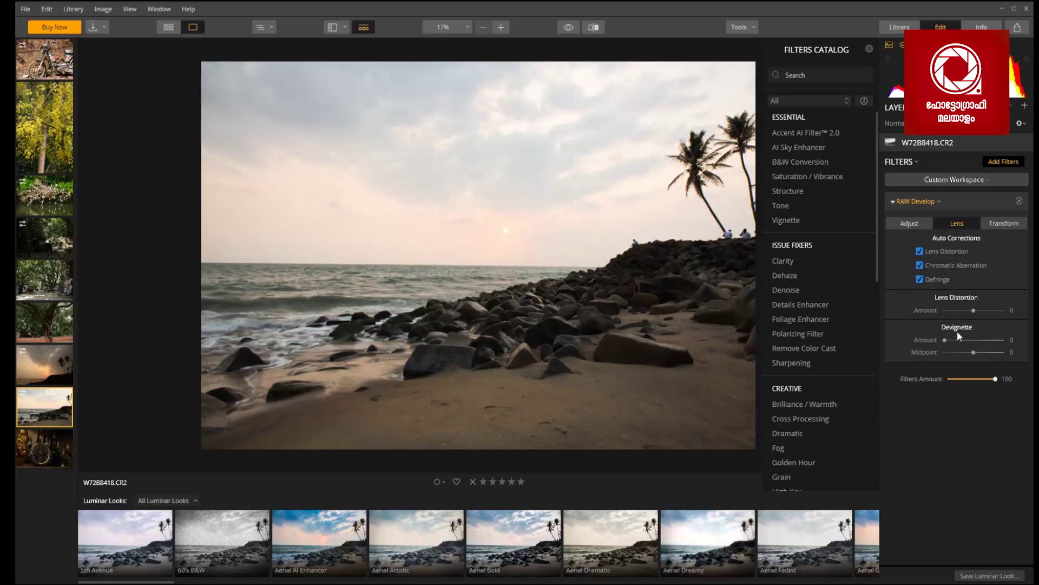
{"action": "left_click", "coordinate": [1003, 223]}
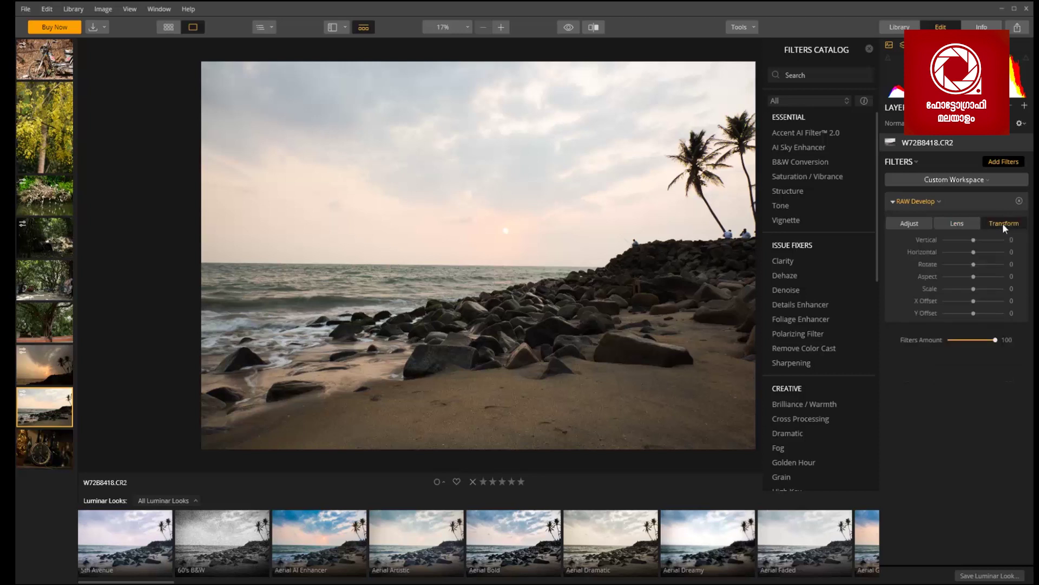
{"action": "left_click", "coordinate": [914, 219]}
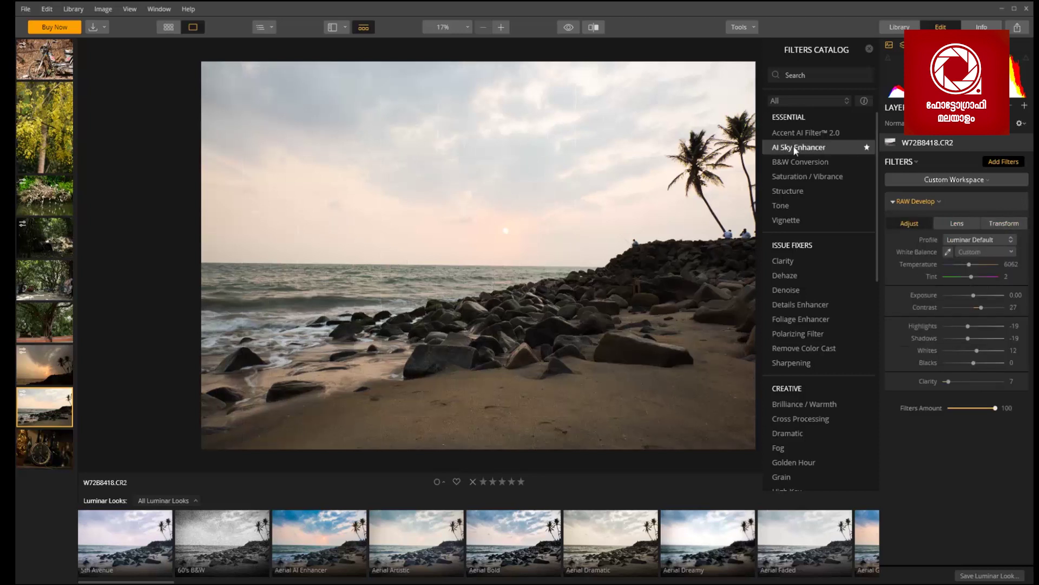
- Add AI Sky Enhancer with Amount 73 and Saturation / Vibrance with Saturation 64 to the beach photo
{"action": "left_click", "coordinate": [802, 148]}
{"action": "left_click", "coordinate": [996, 424]}
{"action": "mouse_move", "coordinate": [996, 425]}
{"action": "left_mouse_down"}
{"action": "mouse_move", "coordinate": [959, 426]}
{"action": "mouse_move", "coordinate": [987, 424]}
{"action": "left_mouse_up"}
{"action": "left_click", "coordinate": [806, 176]}
{"action": "left_click_drag", "start_coordinate": [973, 468], "coordinate": [992, 469]}
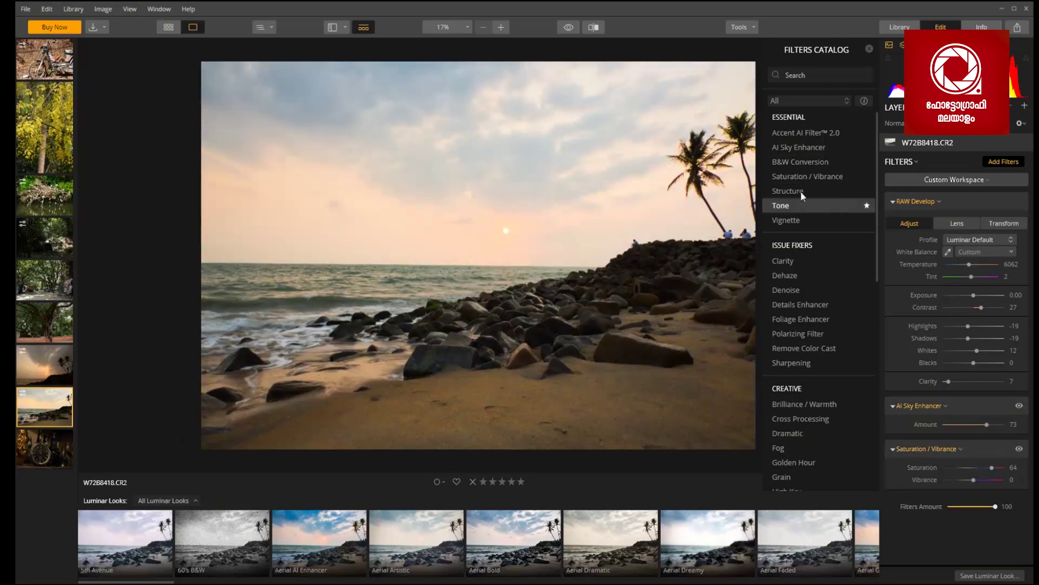
- Try a Polarizing Filter on the beach photo and remove it, and add a Golden Hour filter with Amount 6
{"action": "left_click", "coordinate": [812, 334]}
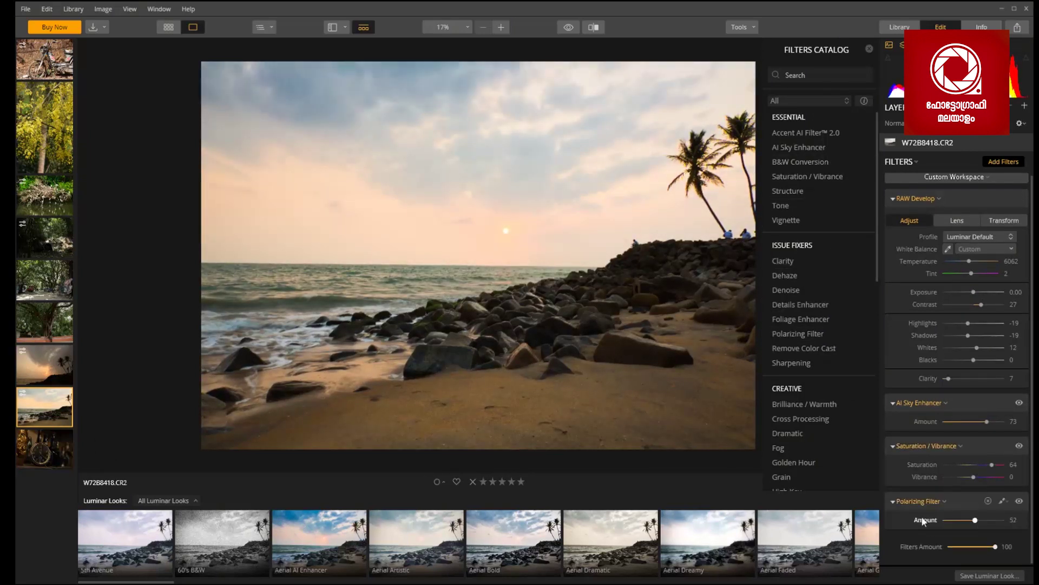
{"action": "left_click", "coordinate": [986, 505]}
{"action": "scroll", "coordinate": [820, 227], "scroll_direction": "down", "scroll_amount": 5}
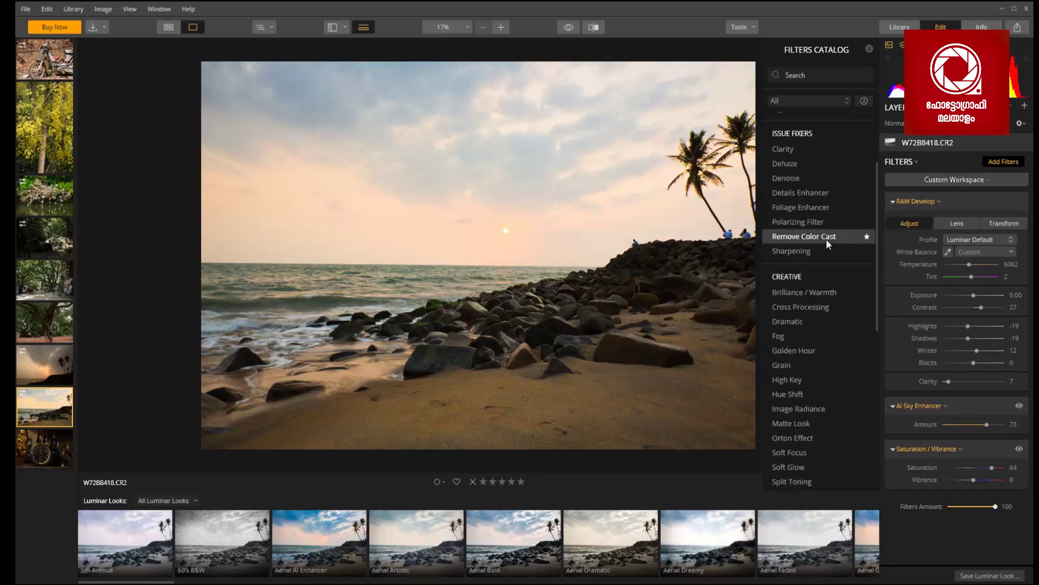
{"action": "left_click", "coordinate": [803, 293]}
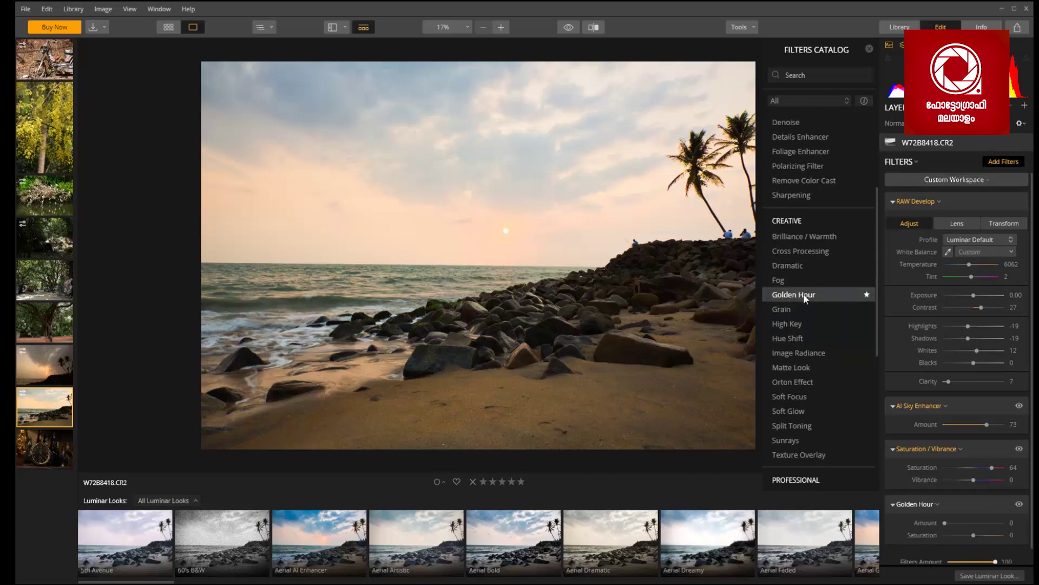
{"action": "left_click_drag", "start_coordinate": [972, 508], "coordinate": [950, 509]}
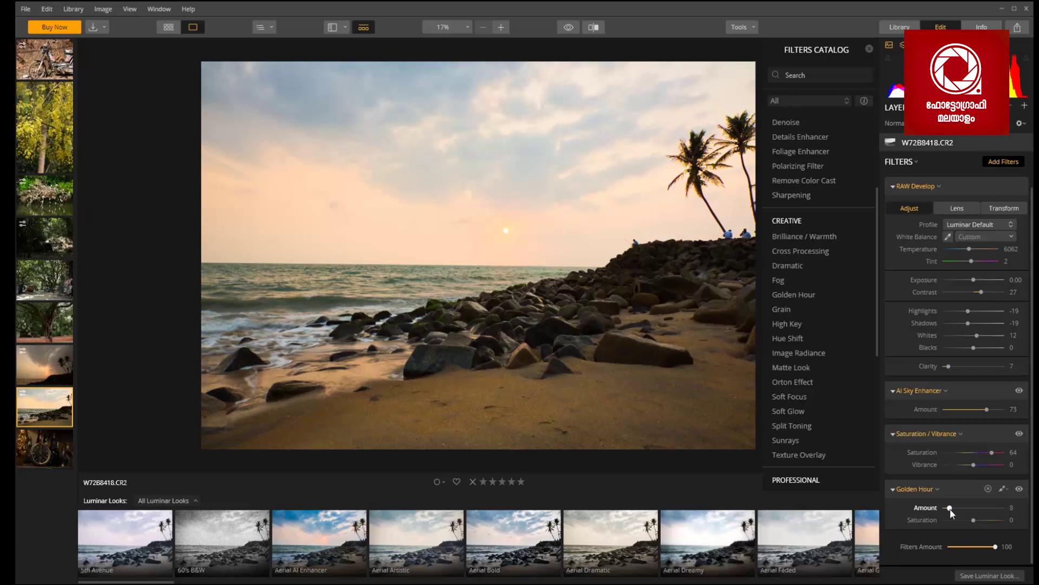
- Add Top & Bottom Lighting with Top -33 and Bottom -47, and set its orientation to Vertical Shift 52% and Rotation -1°
{"action": "scroll", "coordinate": [830, 363], "scroll_direction": "down", "scroll_amount": 3}
{"action": "scroll", "coordinate": [822, 299], "scroll_direction": "down", "scroll_amount": 8}
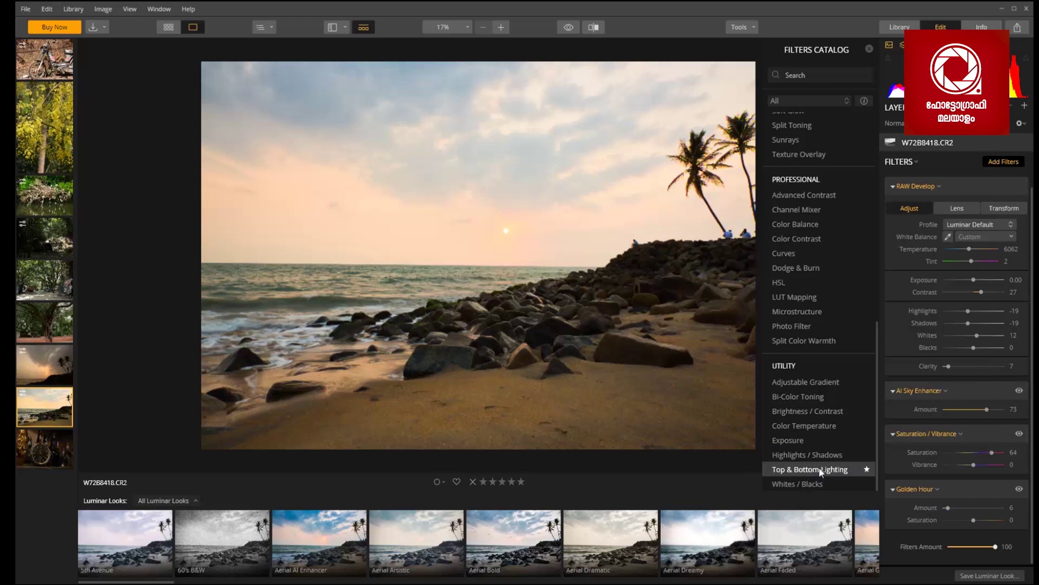
{"action": "left_click", "coordinate": [822, 472]}
{"action": "scroll", "coordinate": [913, 449], "scroll_direction": "down", "scroll_amount": 2}
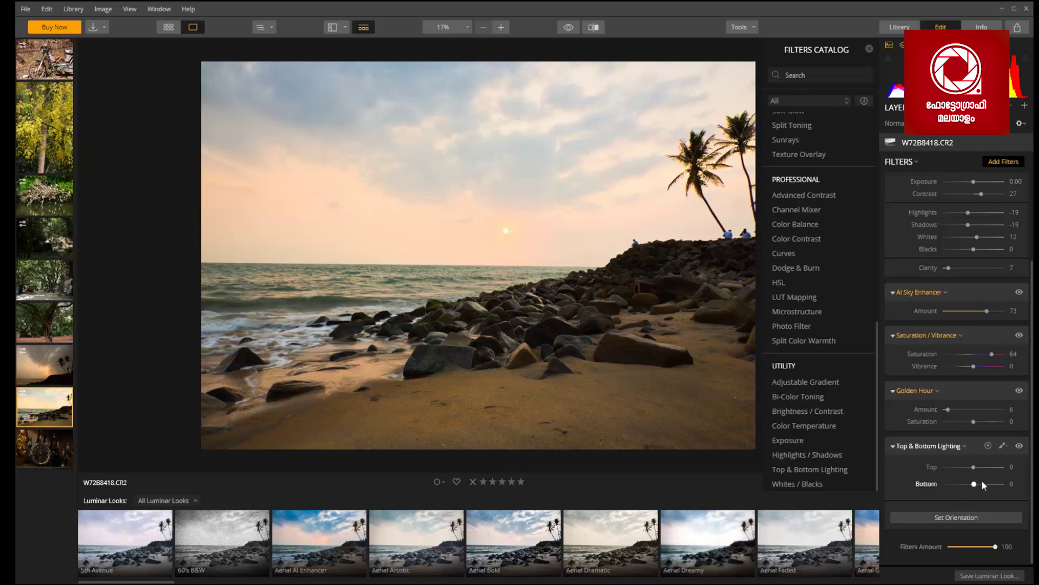
{"action": "mouse_move", "coordinate": [974, 484]}
{"action": "left_mouse_down"}
{"action": "mouse_move", "coordinate": [996, 482]}
{"action": "mouse_move", "coordinate": [950, 483]}
{"action": "mouse_move", "coordinate": [971, 485]}
{"action": "mouse_move", "coordinate": [960, 483]}
{"action": "mouse_move", "coordinate": [999, 466]}
{"action": "mouse_move", "coordinate": [974, 465]}
{"action": "left_mouse_up"}
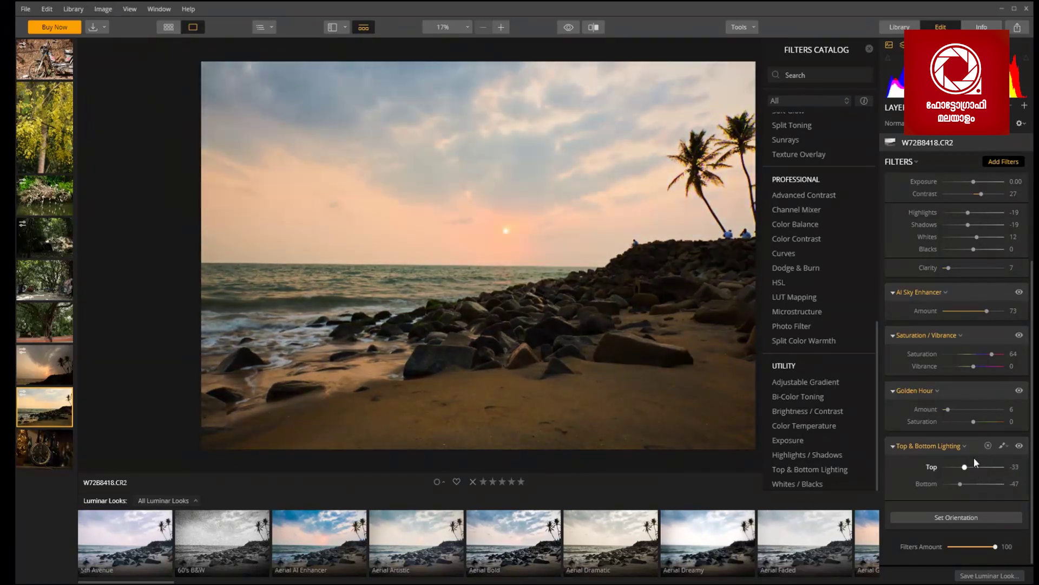
{"action": "left_click", "coordinate": [956, 517]}
- Set RAW Develop Exposure to 0.34 and Temperature to 4873 on the beach photo
{"action": "scroll", "coordinate": [993, 207], "scroll_direction": "up", "scroll_amount": 3}
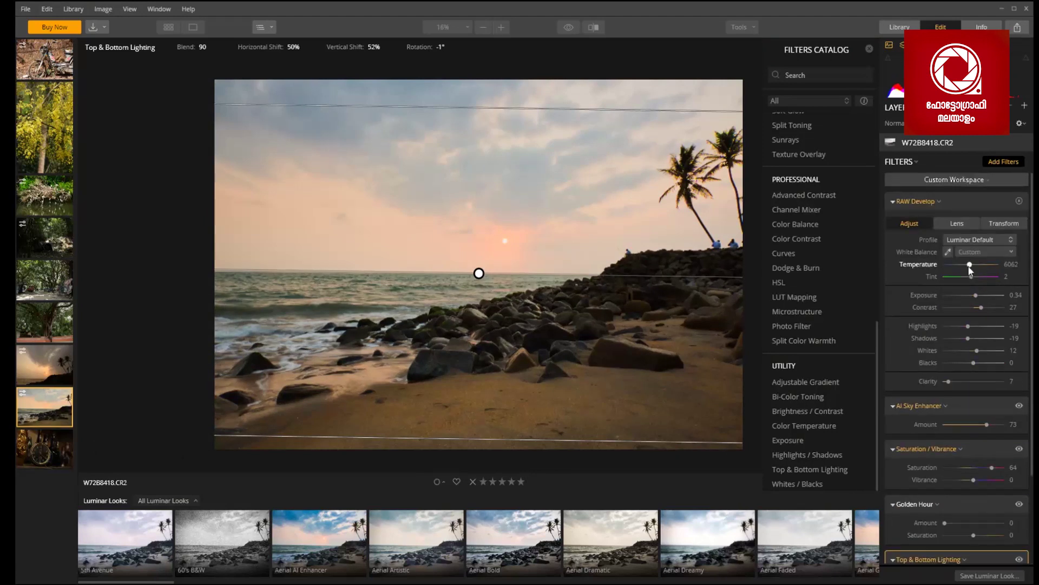
{"action": "left_click_drag", "start_coordinate": [970, 266], "coordinate": [966, 267]}
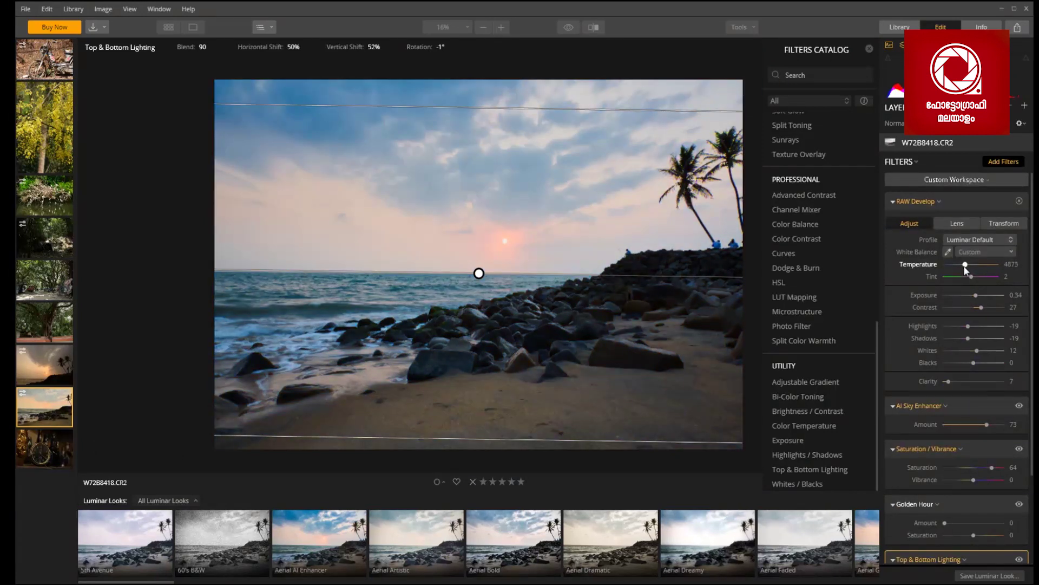
- Add a Bi-Color Toning filter with a blue top color, a red bottom color and Amount 30
{"action": "left_click", "coordinate": [803, 397]}
{"action": "left_click_drag", "start_coordinate": [945, 448], "coordinate": [973, 448]}
{"action": "left_click", "coordinate": [995, 481]}
{"action": "left_click", "coordinate": [995, 495]}
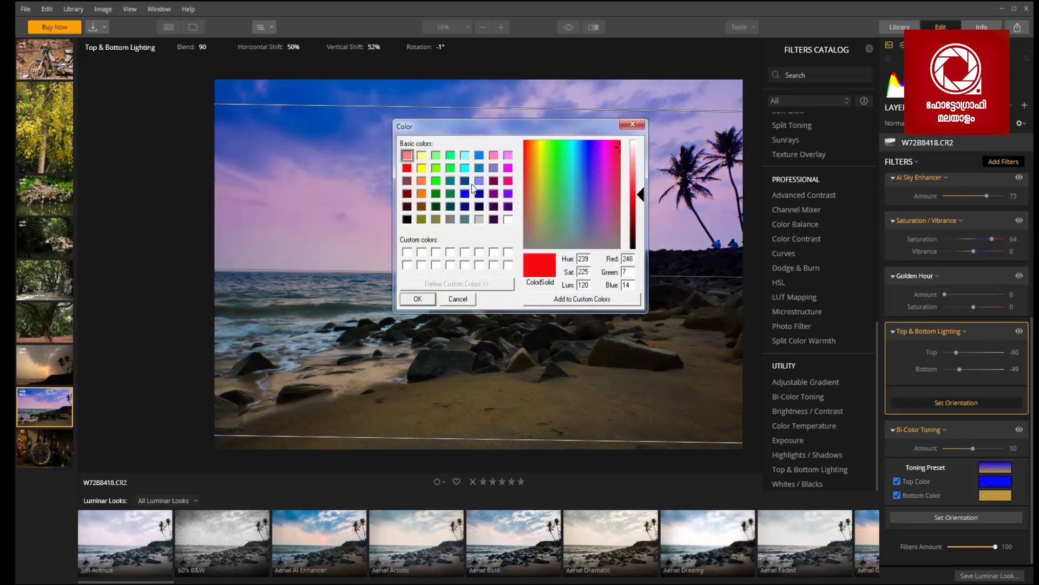
{"action": "left_click", "coordinate": [418, 301]}
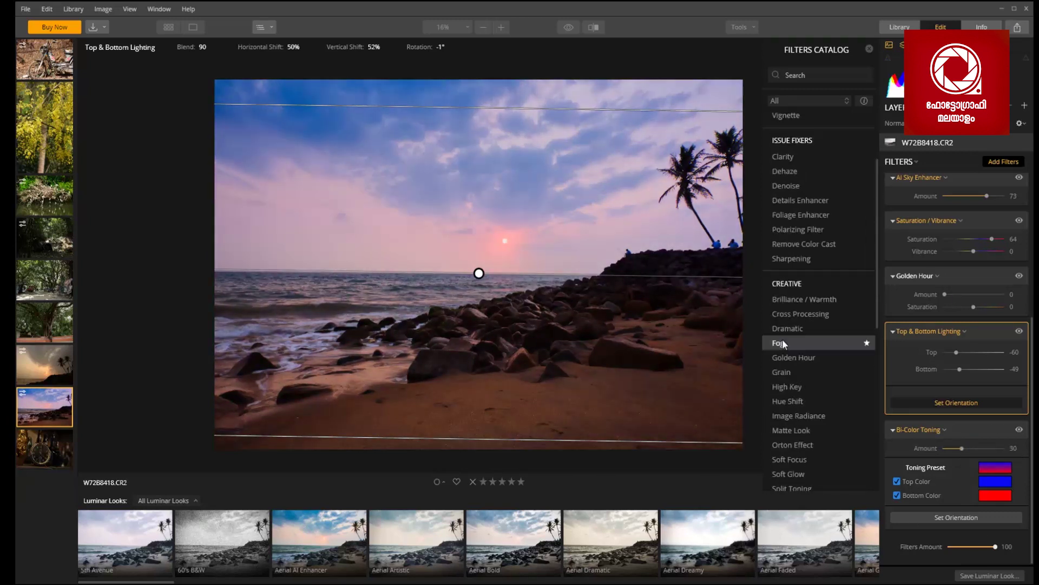
- Add a Tone filter with Smart Tone -14 and Whites -53, and undo a trial B&W Conversion
{"action": "left_click_drag", "start_coordinate": [973, 508], "coordinate": [958, 507]}
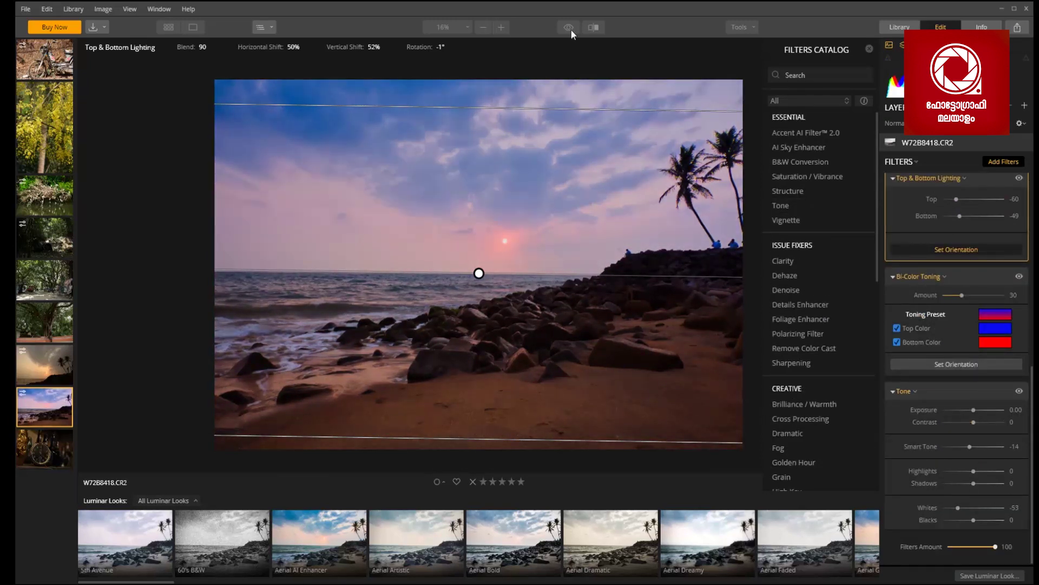
{"action": "left_click", "coordinate": [800, 162]}
{"action": "key", "text": "ctrl+z"}
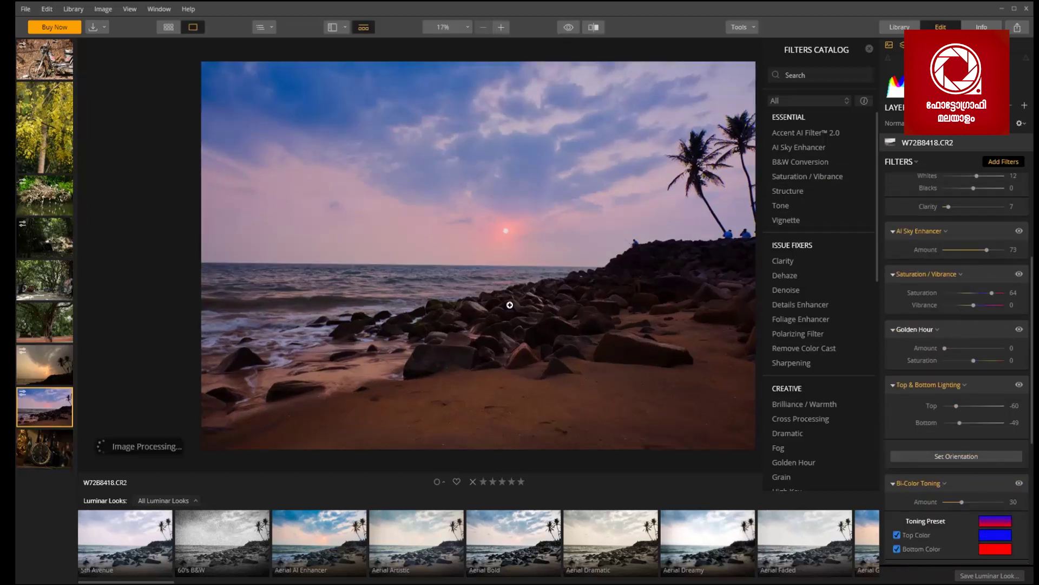
- Compare the beach photo before and after the filter edits several times
{"action": "left_click", "coordinate": [569, 26]}
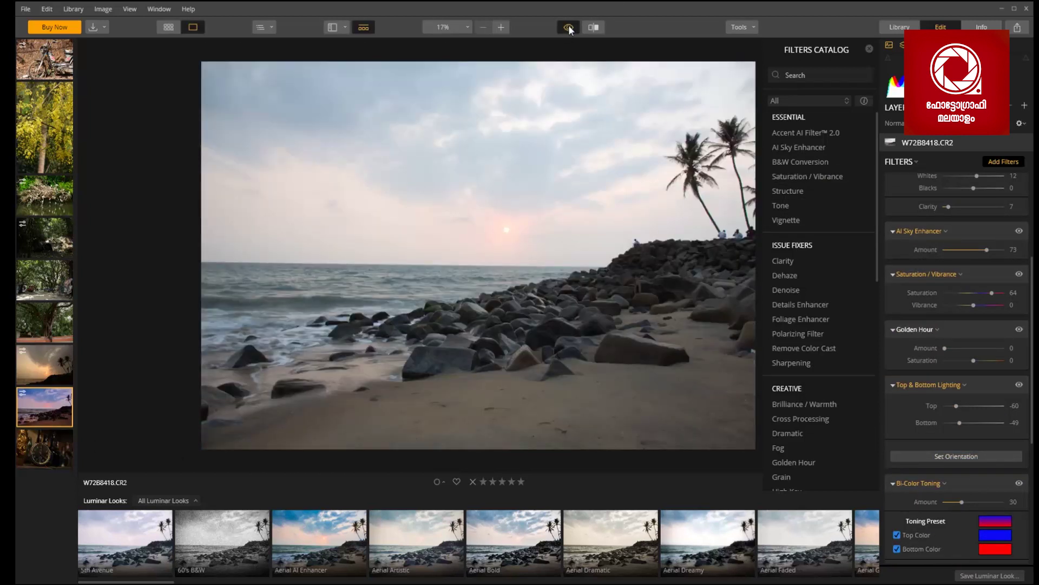
{"action": "left_click", "coordinate": [568, 26]}
{"action": "left_click", "coordinate": [569, 26]}
{"action": "left_click", "coordinate": [568, 26]}
{"action": "left_click", "coordinate": [568, 26]}
{"action": "left_click", "coordinate": [568, 26]}
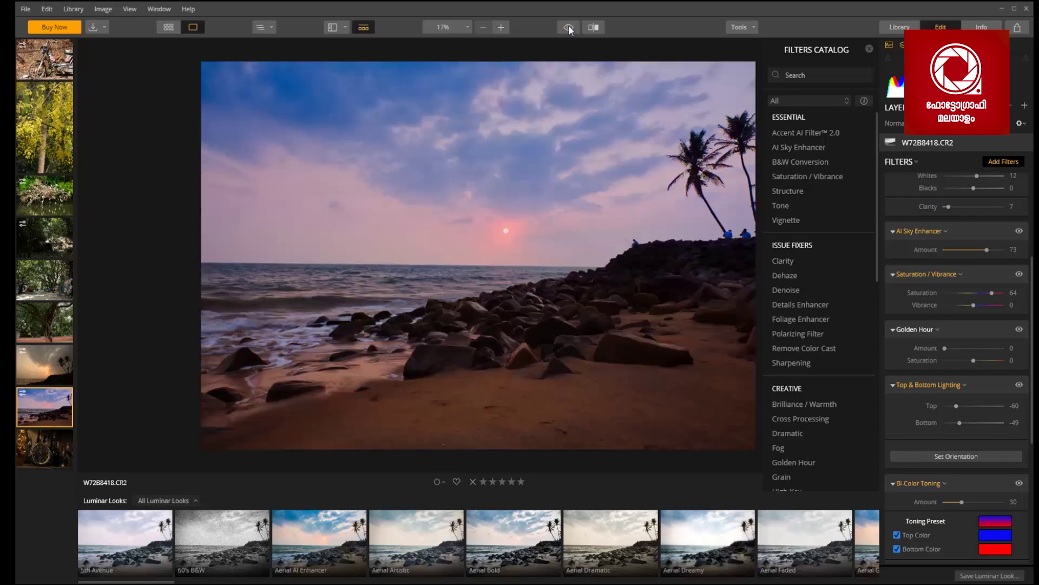
{"action": "left_click", "coordinate": [569, 26]}
{"action": "left_click", "coordinate": [568, 26]}
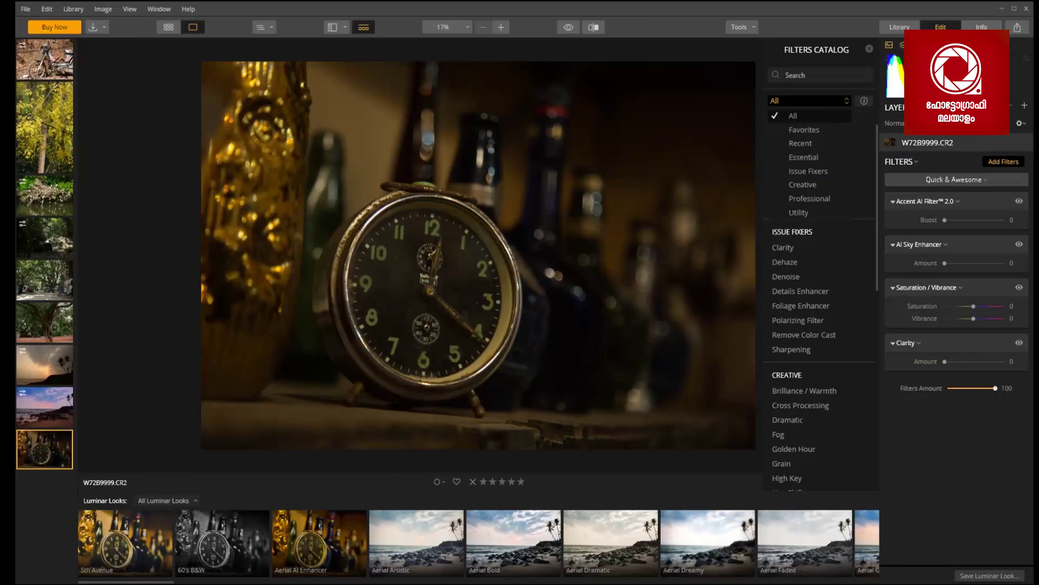
- Crop W72B9999.CR2 closer around the clock at an angle of -1.37°, and set Accent AI Boost 14 and Saturation 61
{"action": "left_click", "coordinate": [739, 27]}
{"action": "left_click", "coordinate": [752, 41]}
{"action": "left_click_drag", "start_coordinate": [523, 71], "coordinate": [528, 121]}
{"action": "left_click_drag", "start_coordinate": [812, 103], "coordinate": [823, 117]}
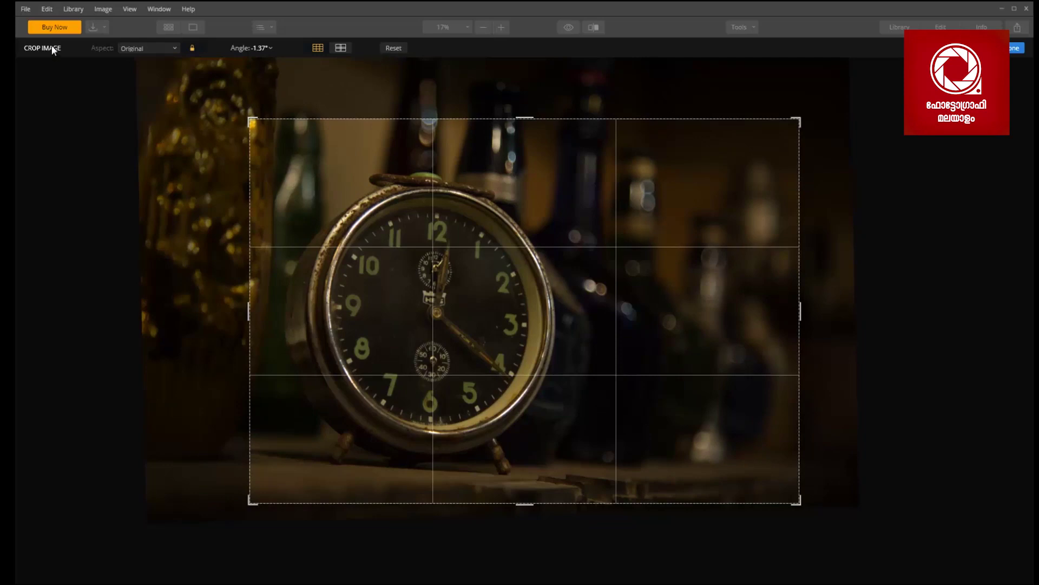
{"action": "left_click", "coordinate": [1015, 49]}
{"action": "left_click", "coordinate": [969, 220]}
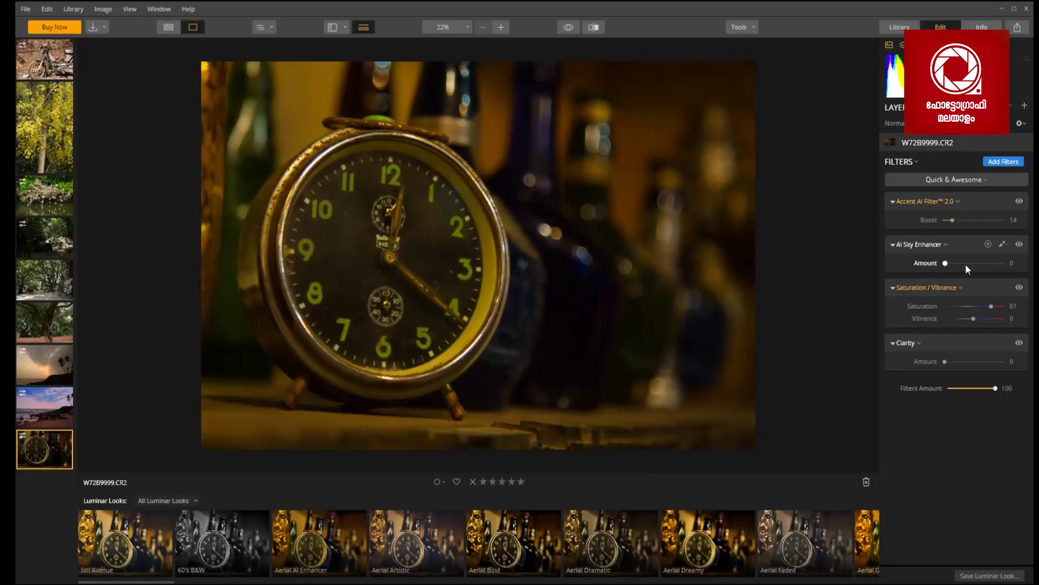
- Add B&W Conversion to the clock photo with luminance Red 44, Yellow 45, Green 37, Cyan 37, Blue -25 and Magenta -39
{"action": "left_click", "coordinate": [1003, 162]}
{"action": "left_click", "coordinate": [800, 161]}
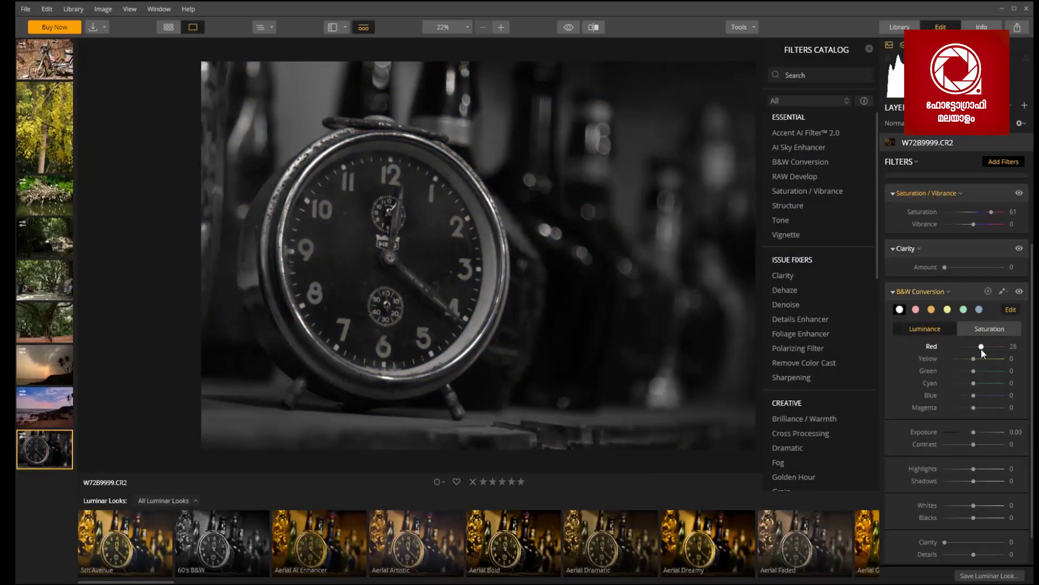
{"action": "left_click_drag", "start_coordinate": [981, 370], "coordinate": [966, 396]}
{"action": "left_click_drag", "start_coordinate": [973, 407], "coordinate": [963, 407]}
- Set the B&W Conversion's Contrast to 33, Highlights to -41, Shadows to 33 and Blacks to 25
{"action": "mouse_move", "coordinate": [974, 444]}
{"action": "left_mouse_down"}
{"action": "mouse_move", "coordinate": [983, 446]}
{"action": "mouse_move", "coordinate": [962, 434]}
{"action": "left_mouse_up"}
{"action": "scroll", "coordinate": [976, 447], "scroll_direction": "down", "scroll_amount": 1}
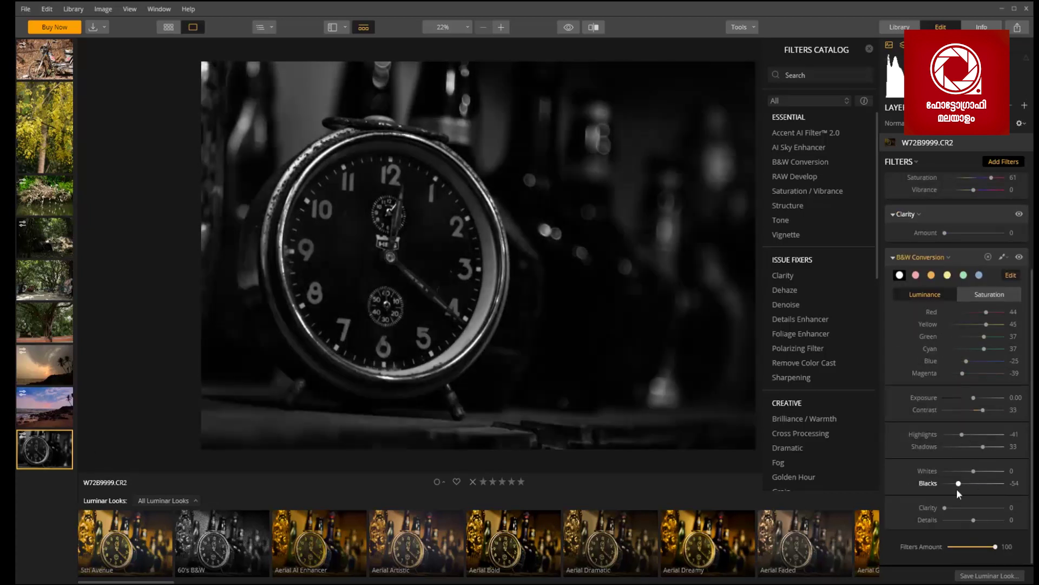
{"action": "left_click_drag", "start_coordinate": [973, 482], "coordinate": [981, 483]}
{"action": "scroll", "coordinate": [969, 477], "scroll_direction": "up", "scroll_amount": 1}
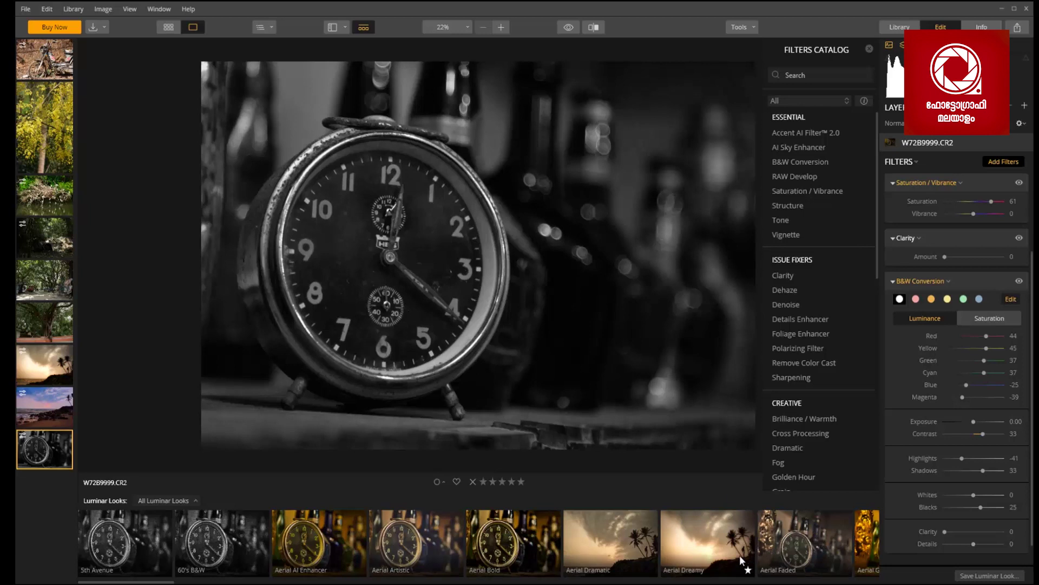
- Try the Aerial Golden Hour look at amount 63, Aerial Faded and Aerial Bold on the clock photo
{"action": "scroll", "coordinate": [698, 547], "scroll_direction": "down", "scroll_amount": 2}
{"action": "left_click", "coordinate": [701, 539]}
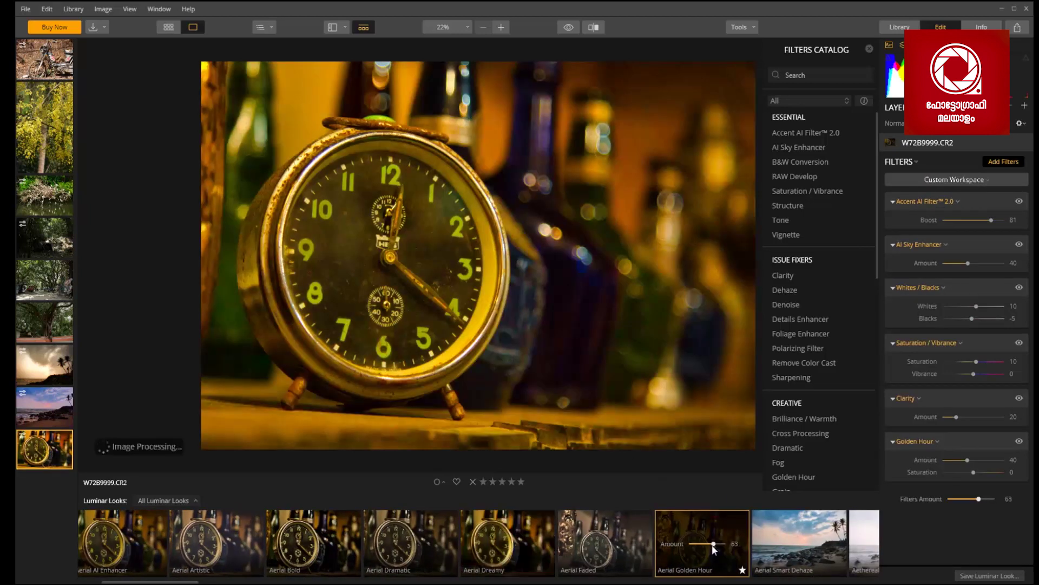
{"action": "left_click", "coordinate": [596, 548]}
{"action": "scroll", "coordinate": [596, 548], "scroll_direction": "up", "scroll_amount": 2}
{"action": "left_click", "coordinate": [511, 550]}
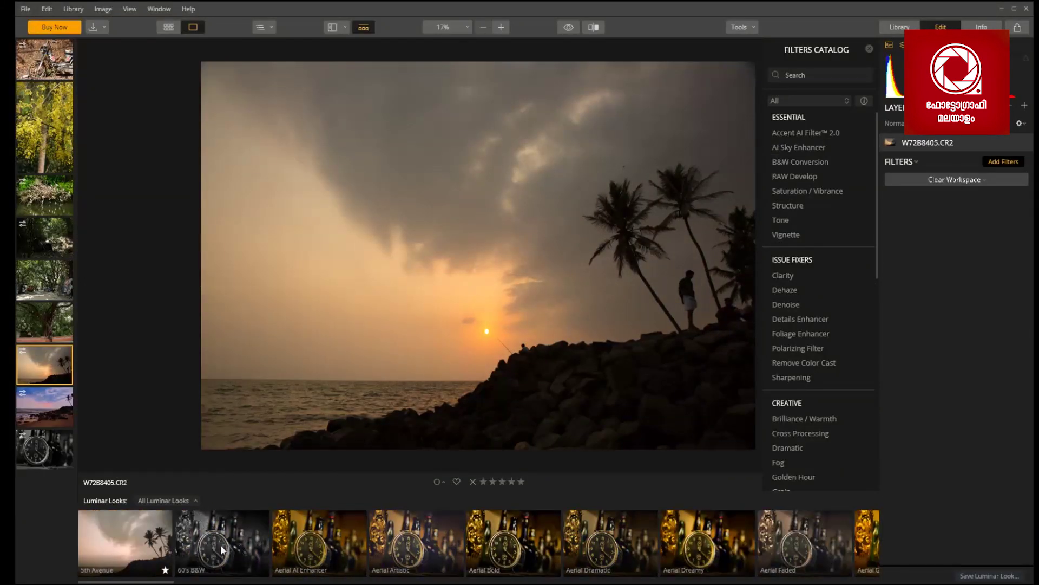
- Apply the 5th Avenue look to the sunset photo W72B8405.CR2
{"action": "left_click", "coordinate": [125, 544]}
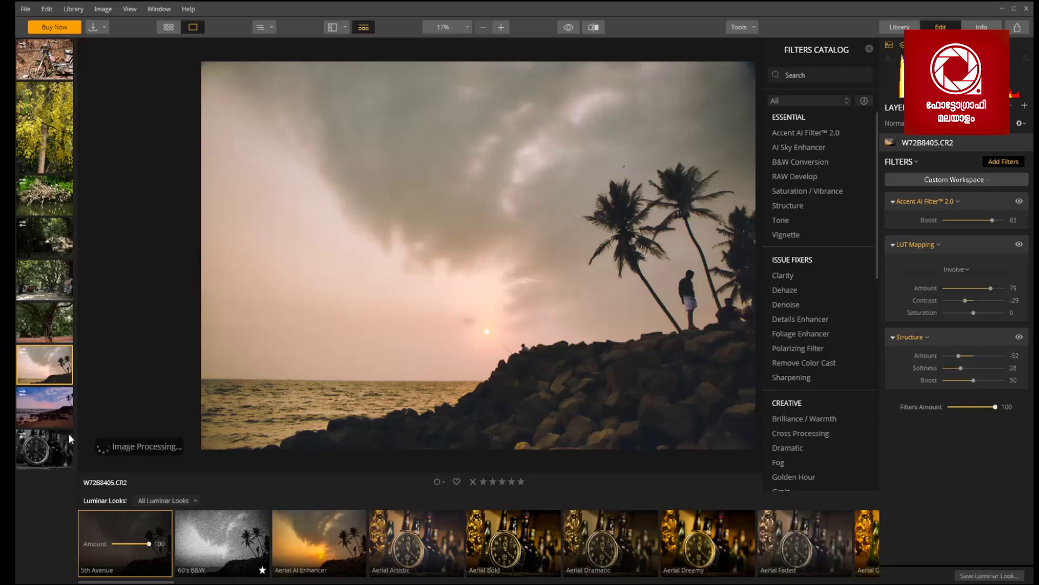
{"action": "scroll", "coordinate": [830, 391], "scroll_direction": "down", "scroll_amount": 10}
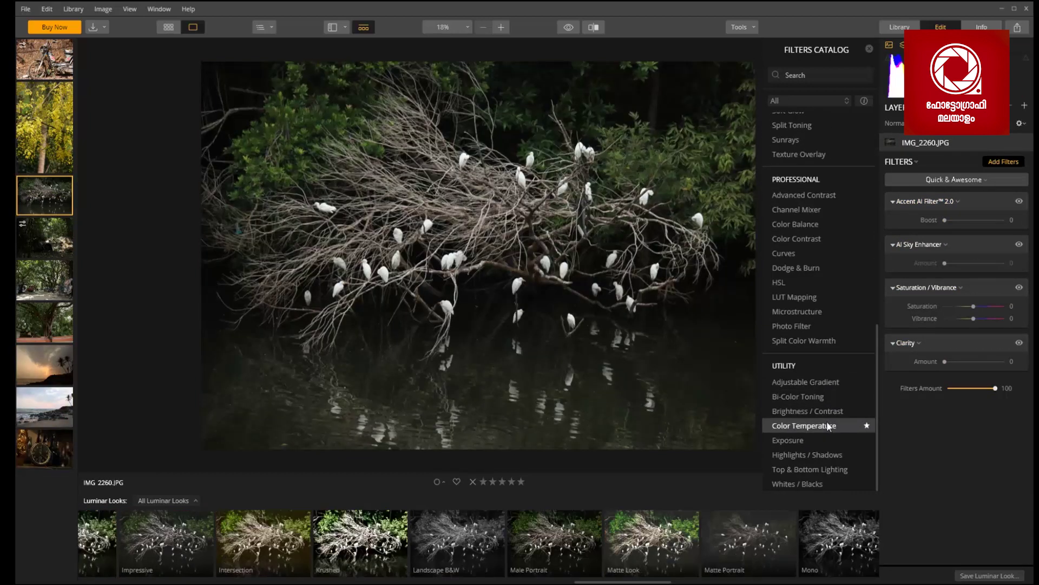
- Try the 5th Avenue, Aerial AI Enhancer, Artistic, Bold, Dramatic and Dreamy looks on IMG_2260.JPG, and apply Aerial Golden Hour
{"action": "scroll", "coordinate": [140, 530], "scroll_direction": "up", "scroll_amount": 5}
{"action": "scroll", "coordinate": [140, 529], "scroll_direction": "up", "scroll_amount": 2}
{"action": "left_click", "coordinate": [227, 541]}
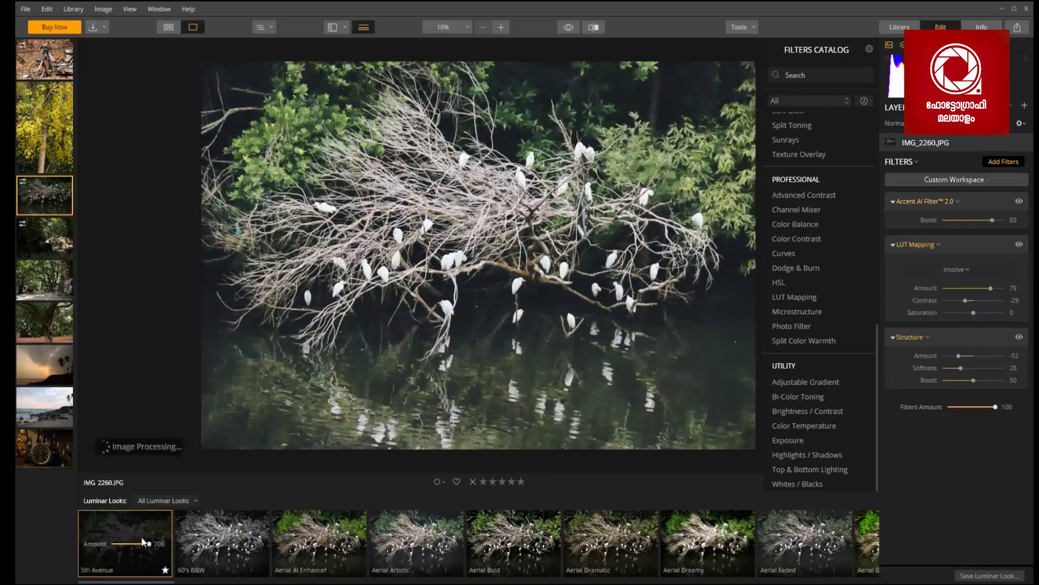
{"action": "left_click", "coordinate": [333, 541]}
{"action": "left_click", "coordinate": [417, 541]}
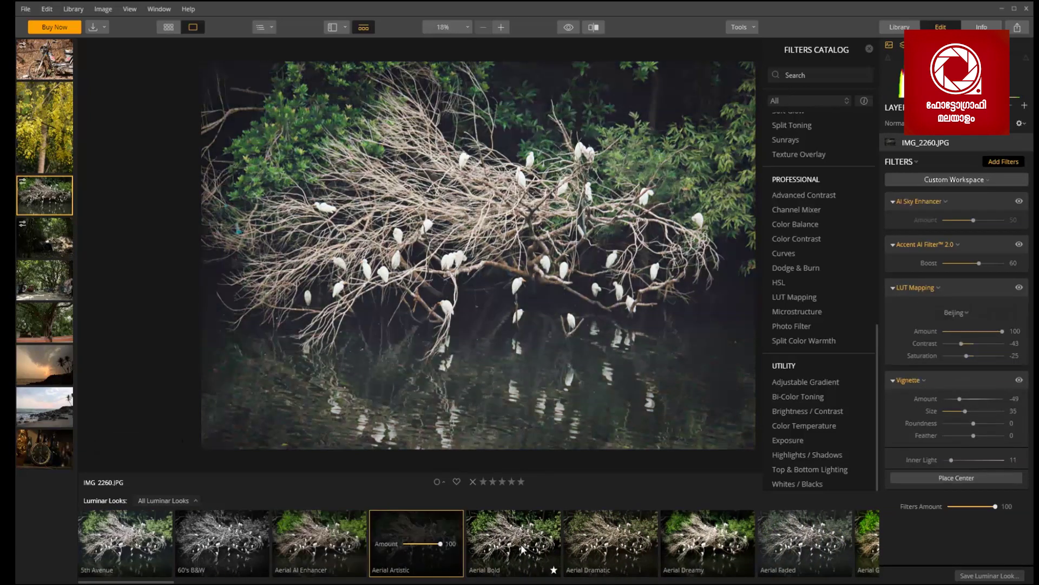
{"action": "left_click", "coordinate": [521, 544]}
{"action": "left_click", "coordinate": [611, 541]}
{"action": "left_click", "coordinate": [704, 546]}
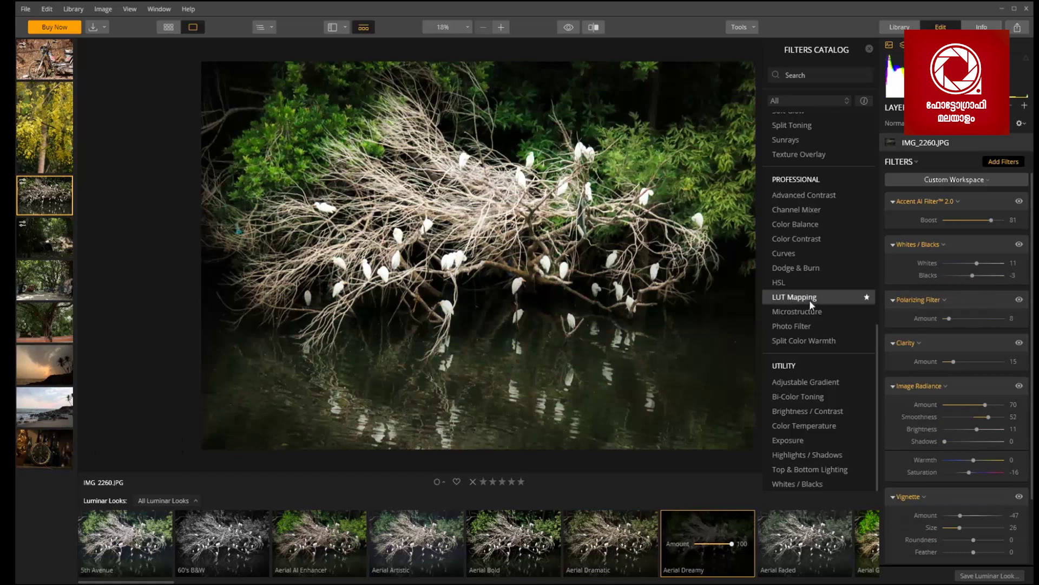
{"action": "left_click", "coordinate": [868, 541]}
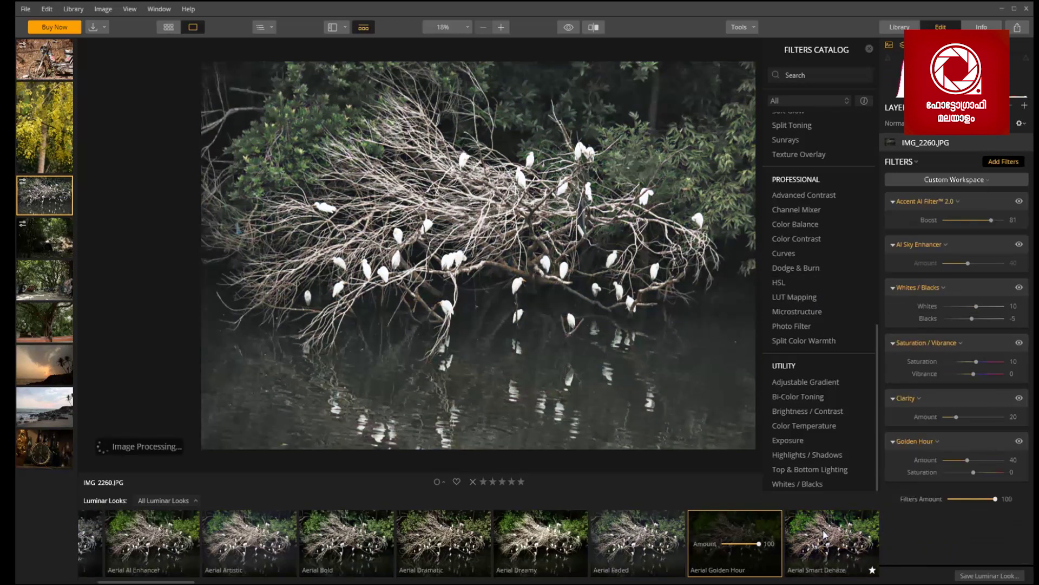
- Apply the Aerial AI Enhancer look to the sunset photo W72B8405.CR2 and inspect the rocks at 100% zoom
{"action": "left_click", "coordinate": [49, 373]}
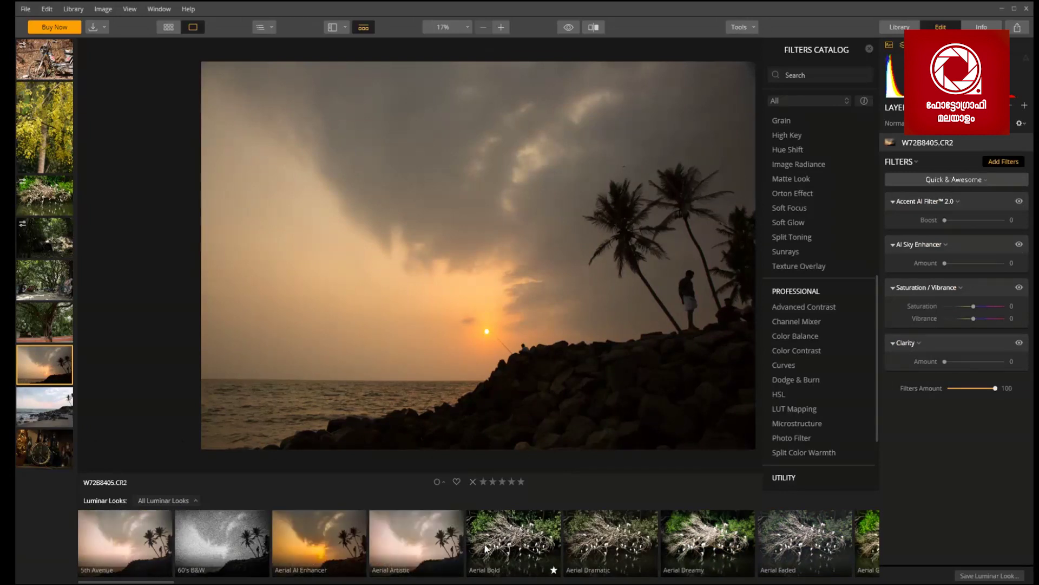
{"action": "left_click", "coordinate": [590, 353]}
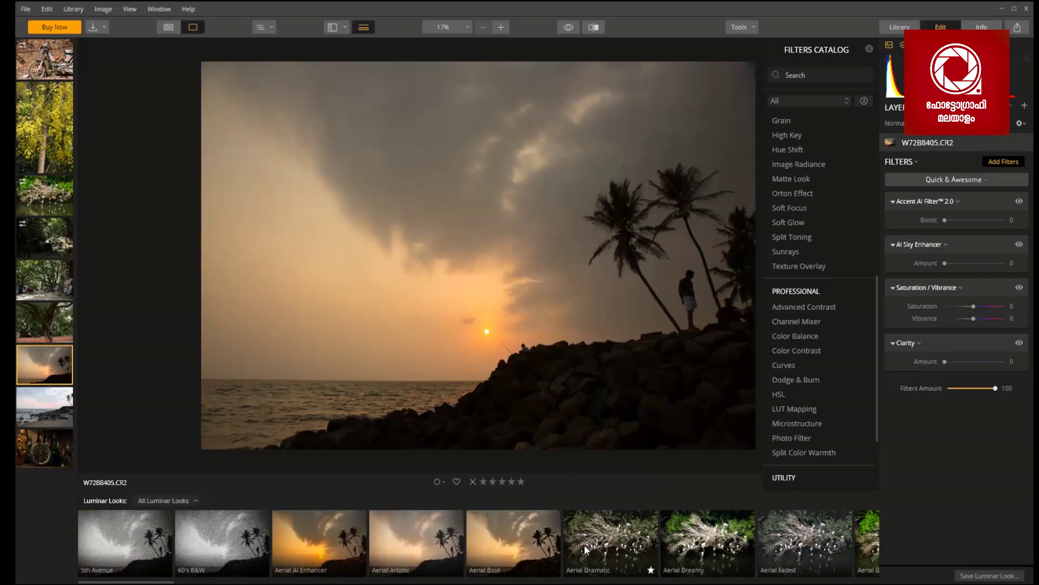
{"action": "left_click", "coordinate": [302, 548]}
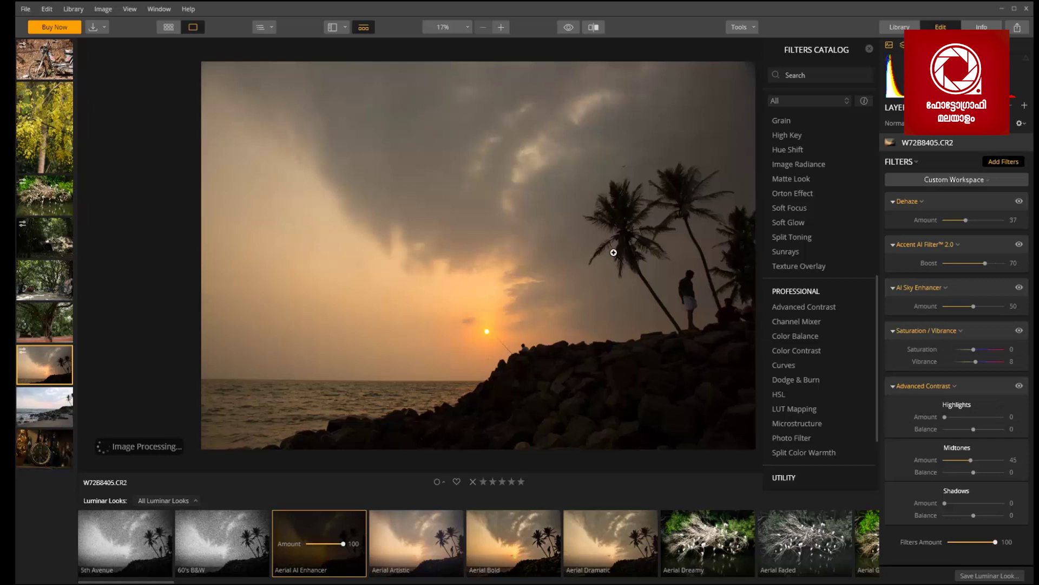
{"action": "left_click", "coordinate": [538, 369]}
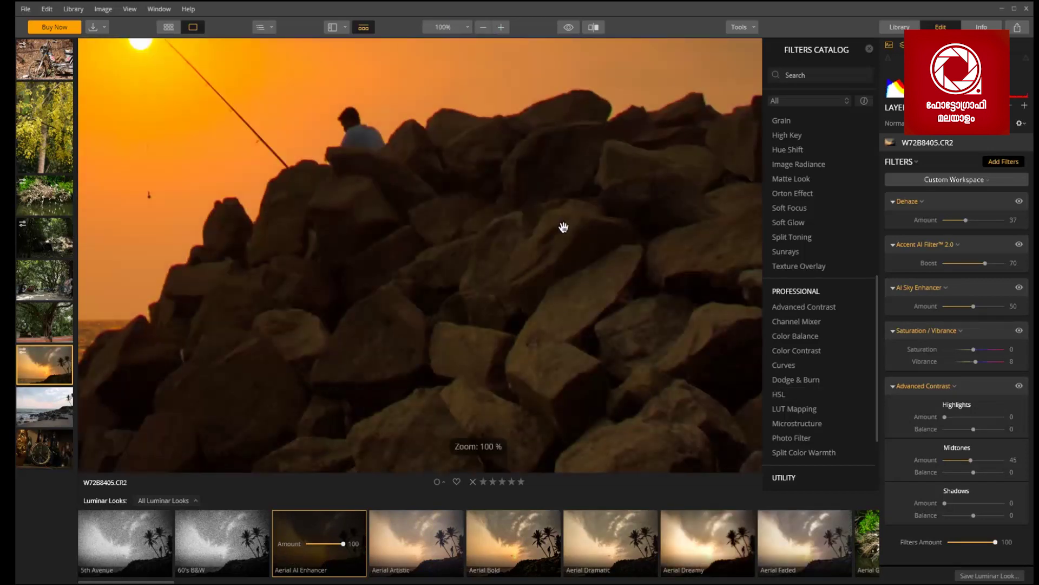
- Reset the sunset photo's Advanced Contrast, Saturation / Vibrance, AI Sky Enhancer, Accent AI Filter 2.0 and Dehaze filters
{"action": "left_click", "coordinate": [987, 385]}
{"action": "left_click", "coordinate": [988, 330]}
{"action": "left_click", "coordinate": [988, 288]}
{"action": "left_click", "coordinate": [988, 244]}
{"action": "left_click", "coordinate": [988, 201]}
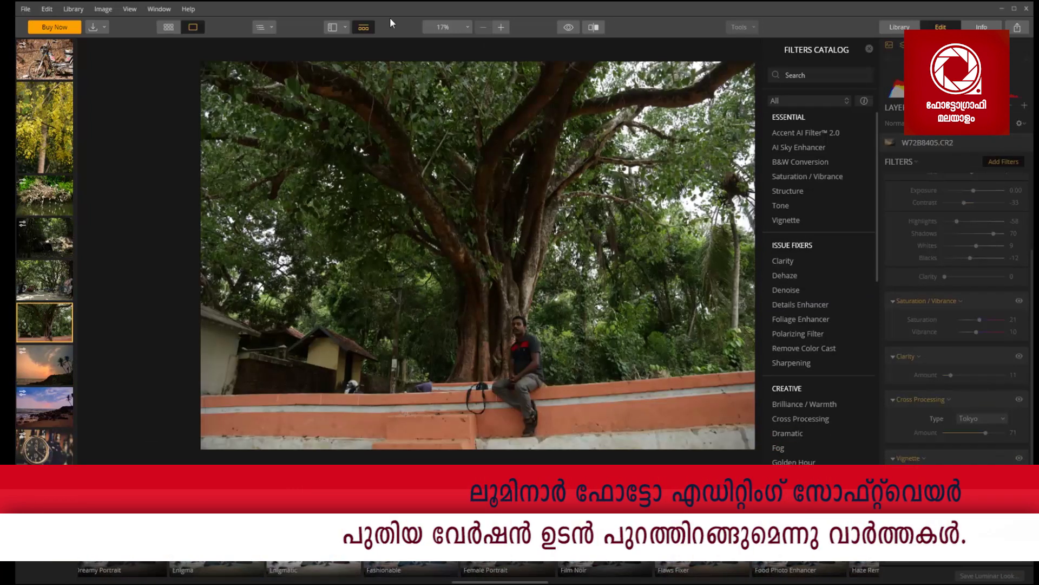
- Try the Vintage Look on the street photo W72B7783.CR2 and replace it with another Luminar Look
{"action": "left_click", "coordinate": [741, 27]}
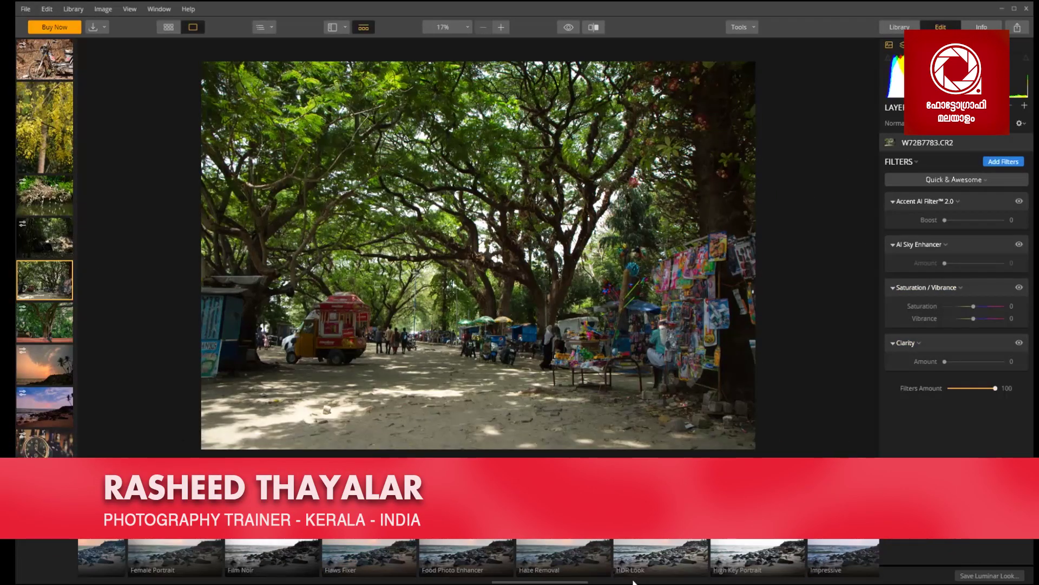
{"action": "scroll", "coordinate": [780, 541], "scroll_direction": "right", "scroll_amount": 10}
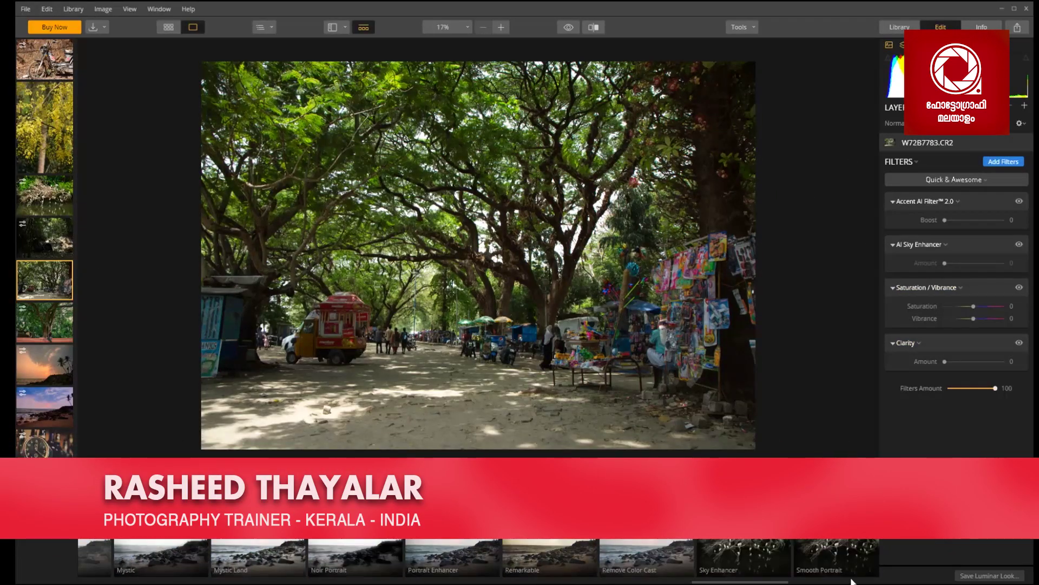
{"action": "left_click", "coordinate": [664, 552]}
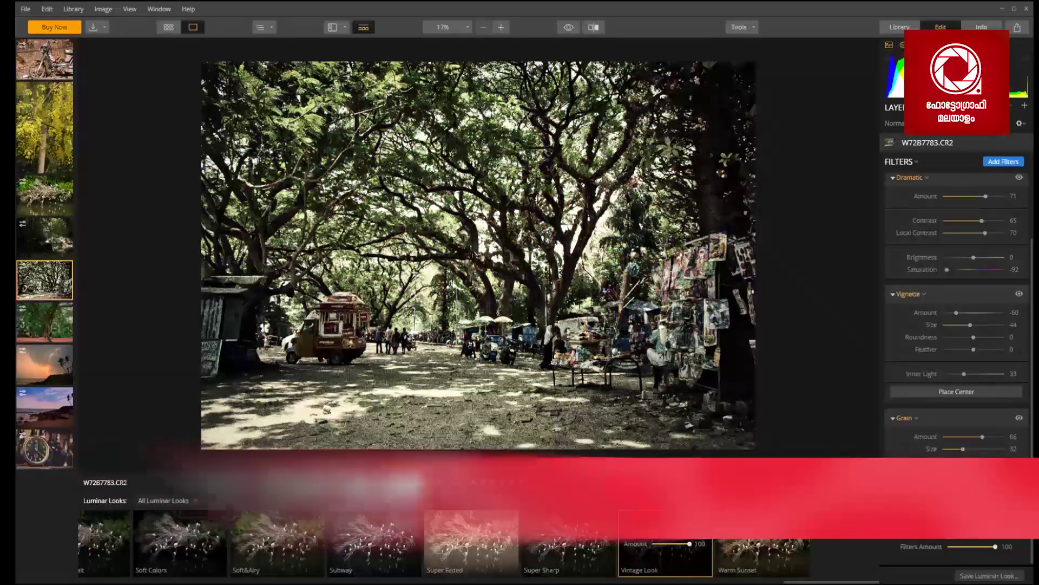
{"action": "scroll", "coordinate": [278, 541], "scroll_direction": "left", "scroll_amount": 10}
{"action": "left_click", "coordinate": [270, 552]}
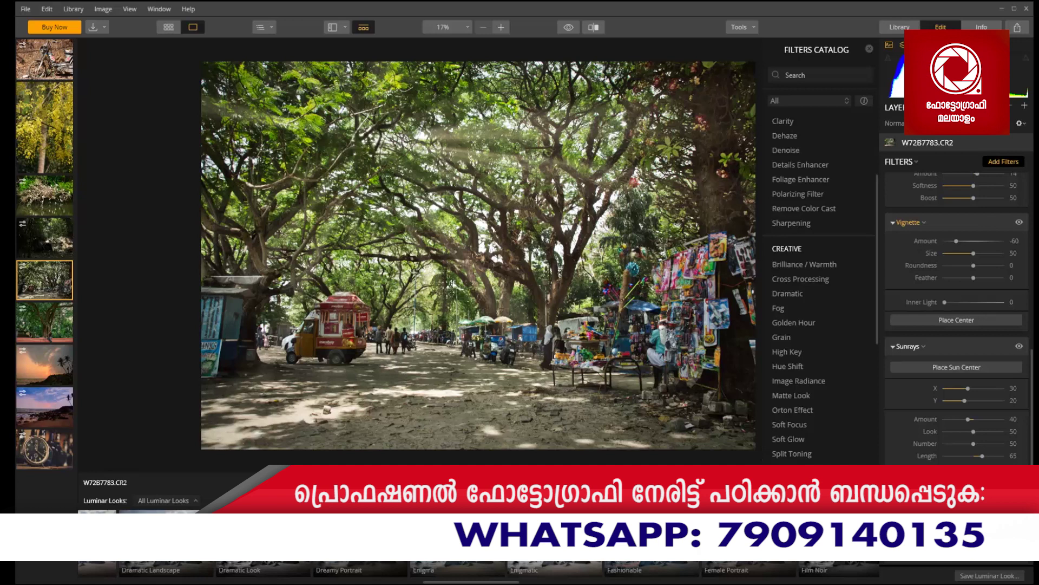
- Set the Sunrays sun center to X 65 and Y 1, and adjust the rays' Amount and Look
{"action": "mouse_move", "coordinate": [968, 389]}
{"action": "left_mouse_down"}
{"action": "mouse_move", "coordinate": [979, 393]}
{"action": "mouse_move", "coordinate": [956, 400]}
{"action": "left_mouse_up"}
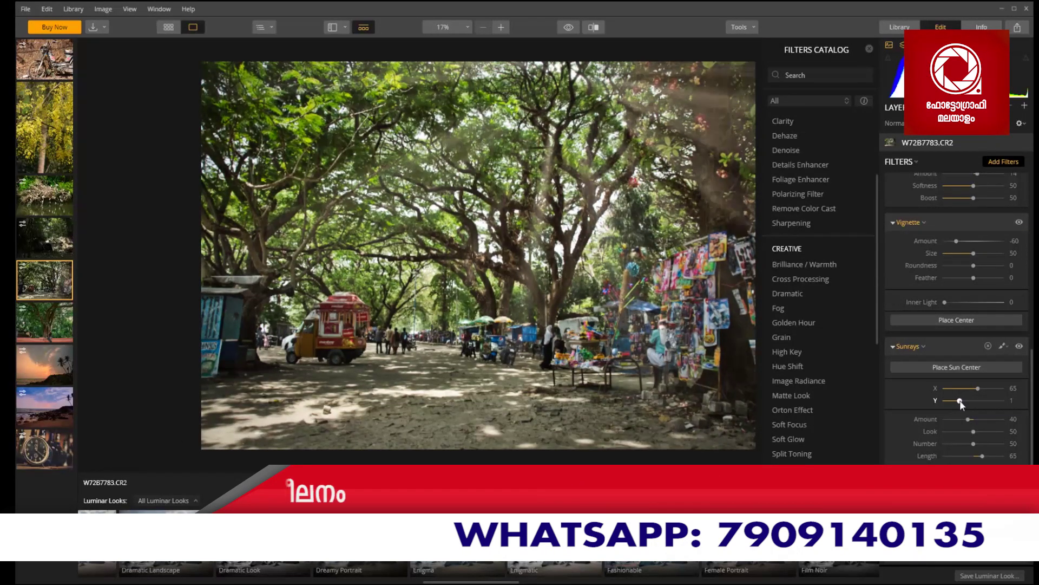
{"action": "left_click", "coordinate": [984, 418]}
{"action": "left_click", "coordinate": [968, 431]}
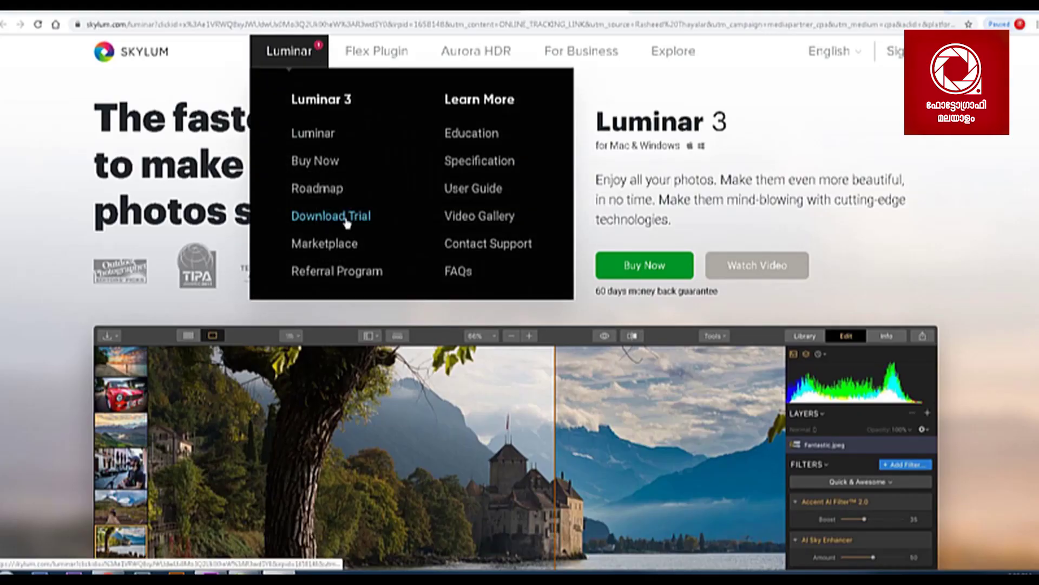
- Switch to the Skylum website in the browser and start downloading the Luminar 3 trial
{"action": "left_click", "coordinate": [344, 219]}
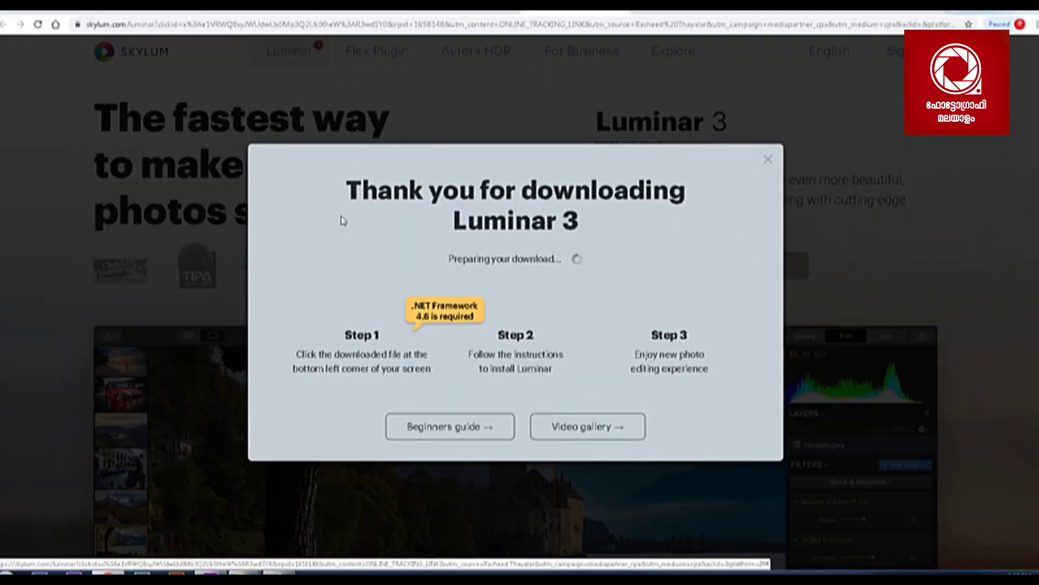